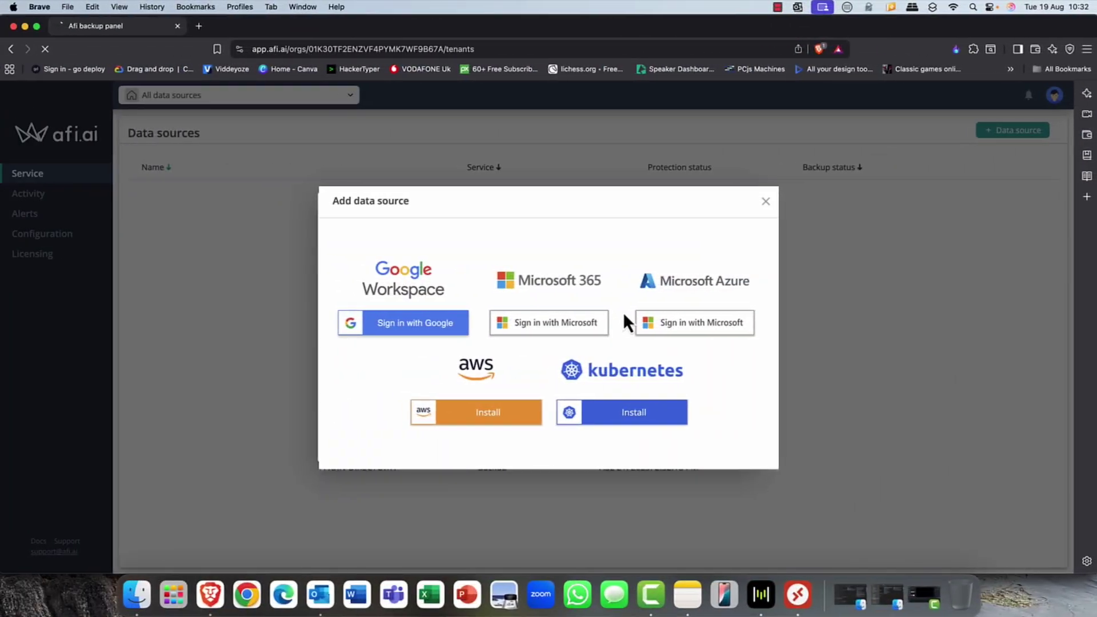
Connect Microsoft 365 with the admin account and accept Afi backup's requested tenant permissions.
{"action": "left_click", "coordinate": [623, 316]}
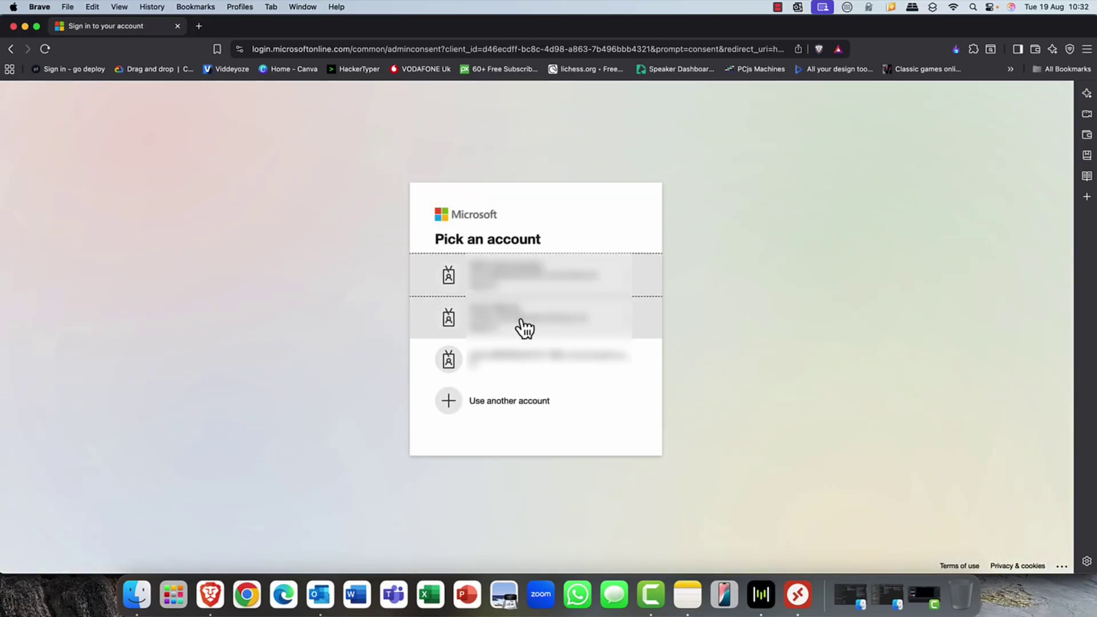
{"action": "left_click", "coordinate": [512, 272]}
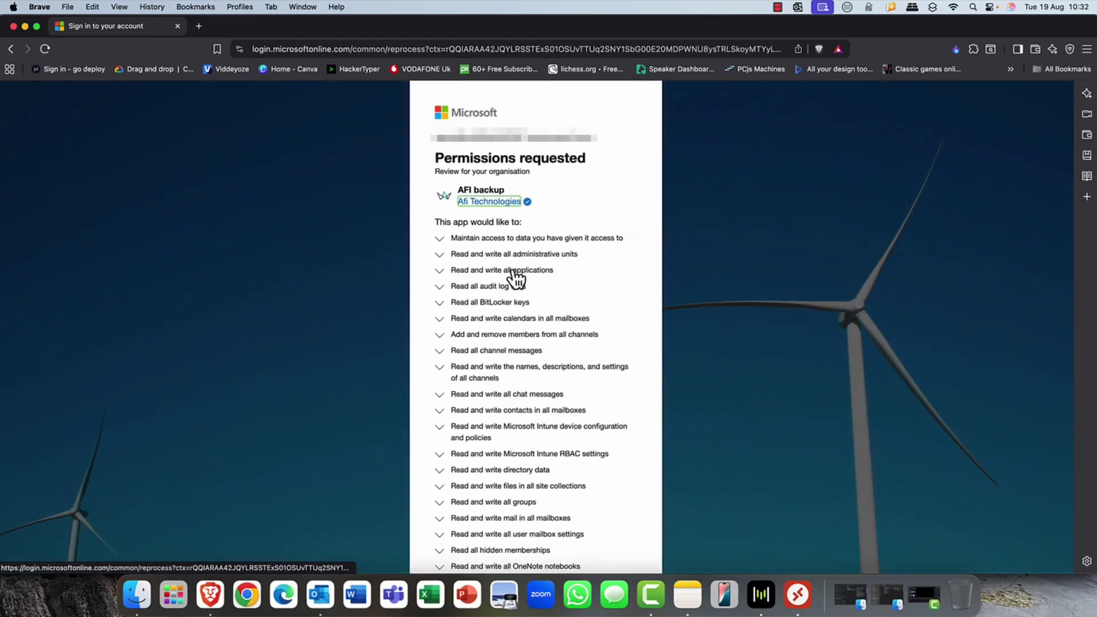
{"action": "scroll", "coordinate": [508, 297], "scroll_direction": "down", "scroll_amount": 10}
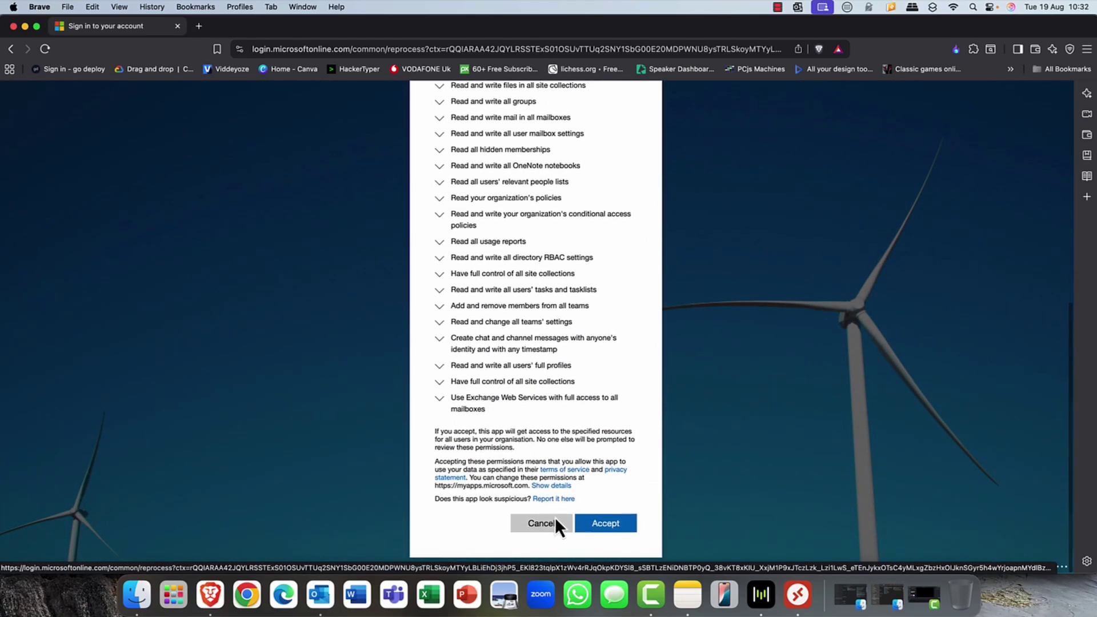
{"action": "left_click", "coordinate": [609, 525]}
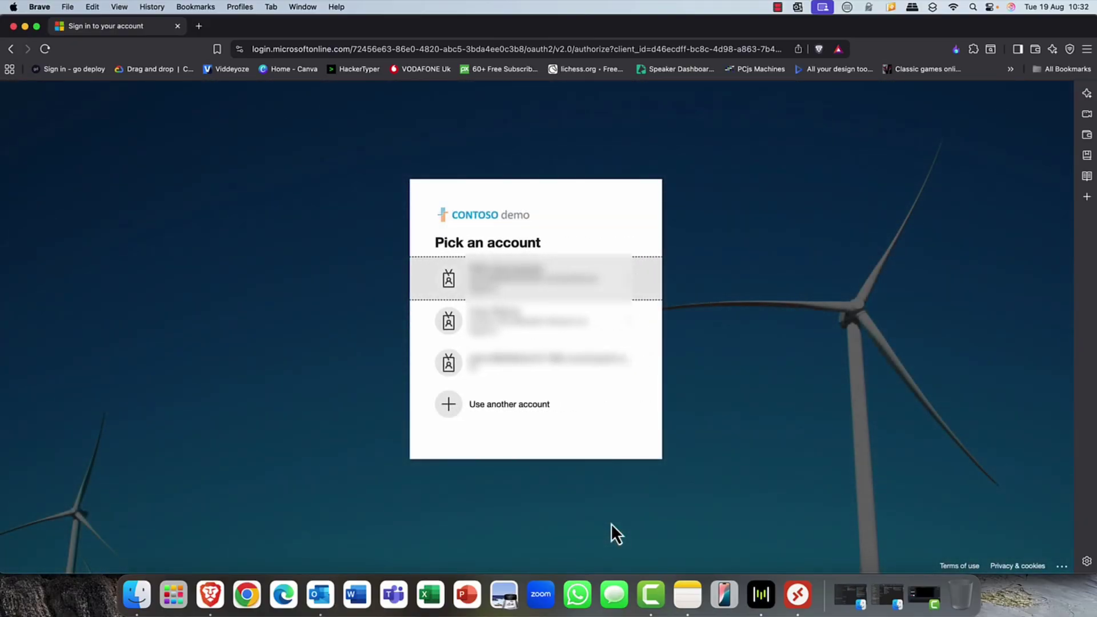
{"action": "left_click", "coordinate": [525, 282]}
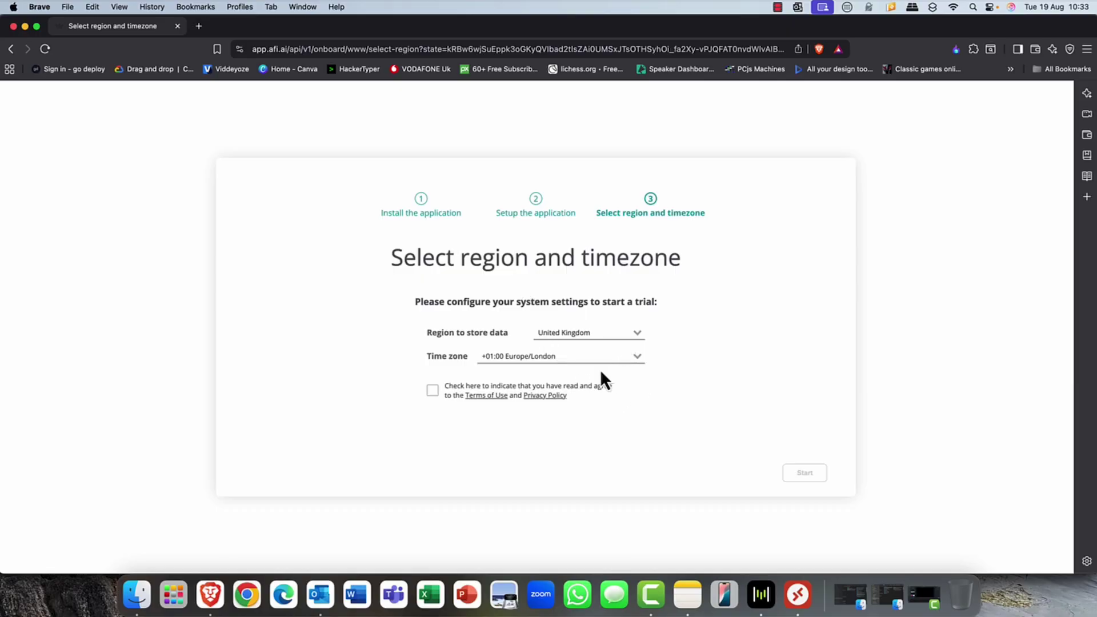
Accept the Terms of Use and start the trial with United Kingdom region and Europe/London time.
{"action": "left_click", "coordinate": [433, 391]}
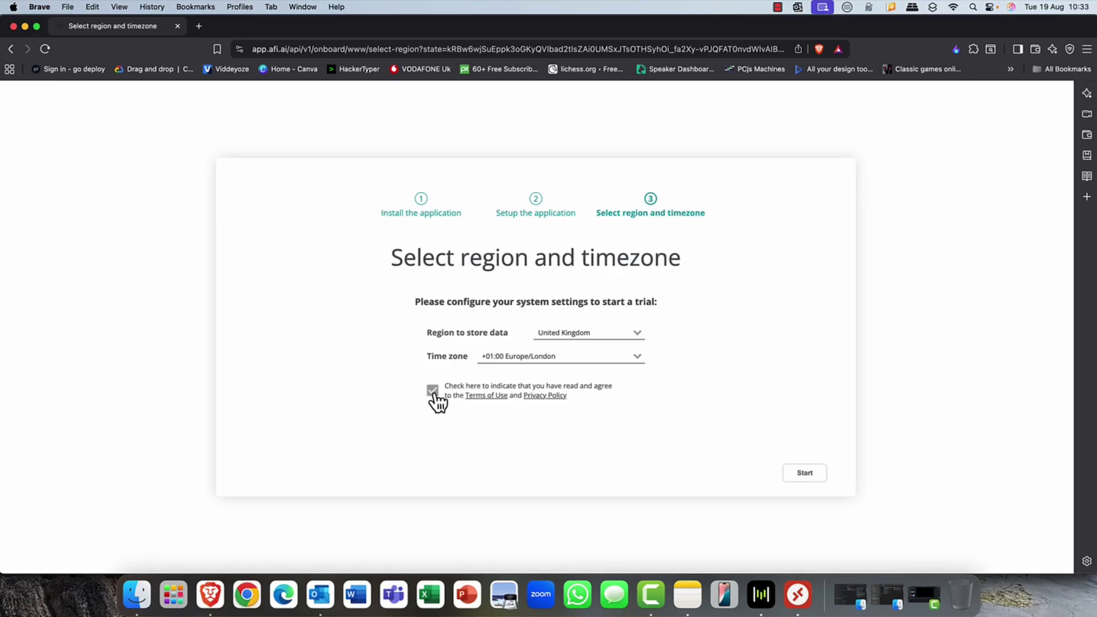
{"action": "left_click", "coordinate": [804, 473]}
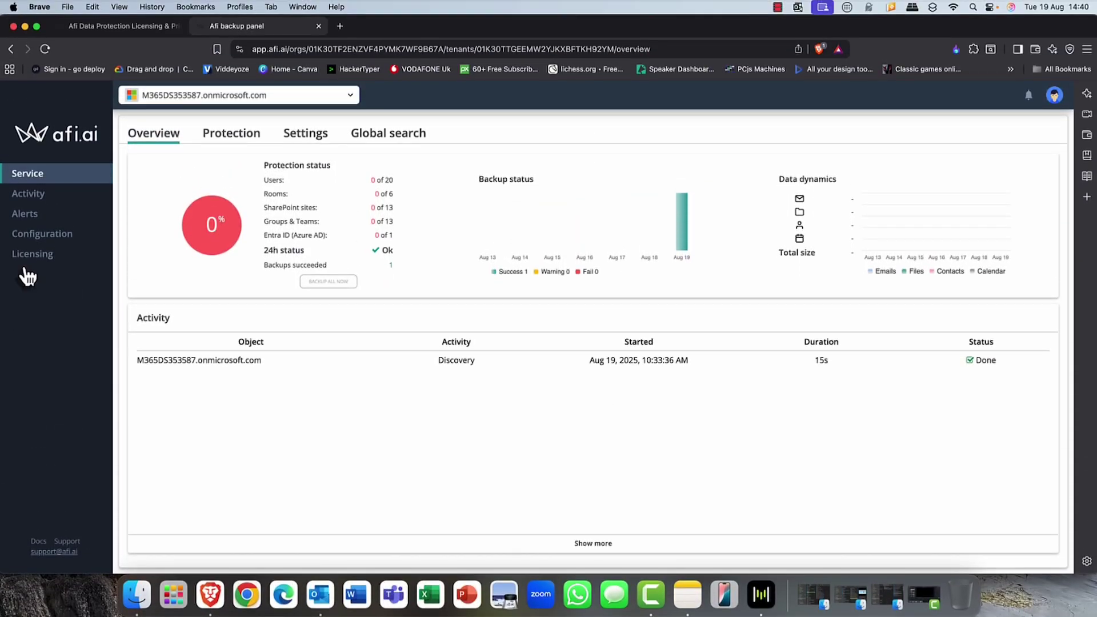
Check the Gold, Silver and Bronze SLAs under Protection settings, then go back to Protection.
{"action": "left_click", "coordinate": [231, 142]}
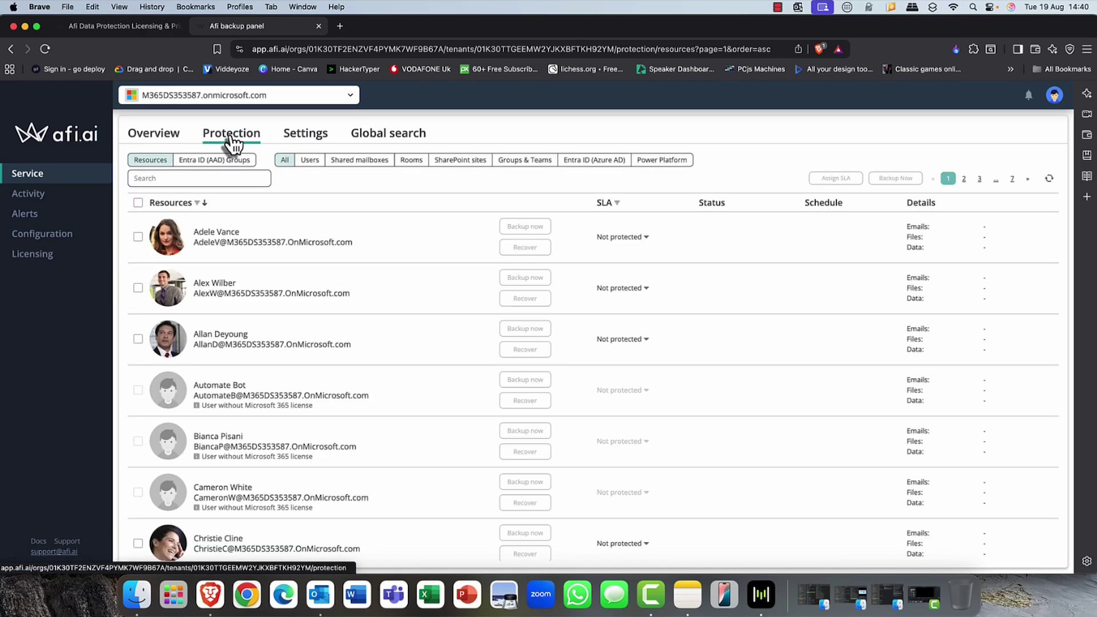
{"action": "left_click", "coordinate": [307, 139]}
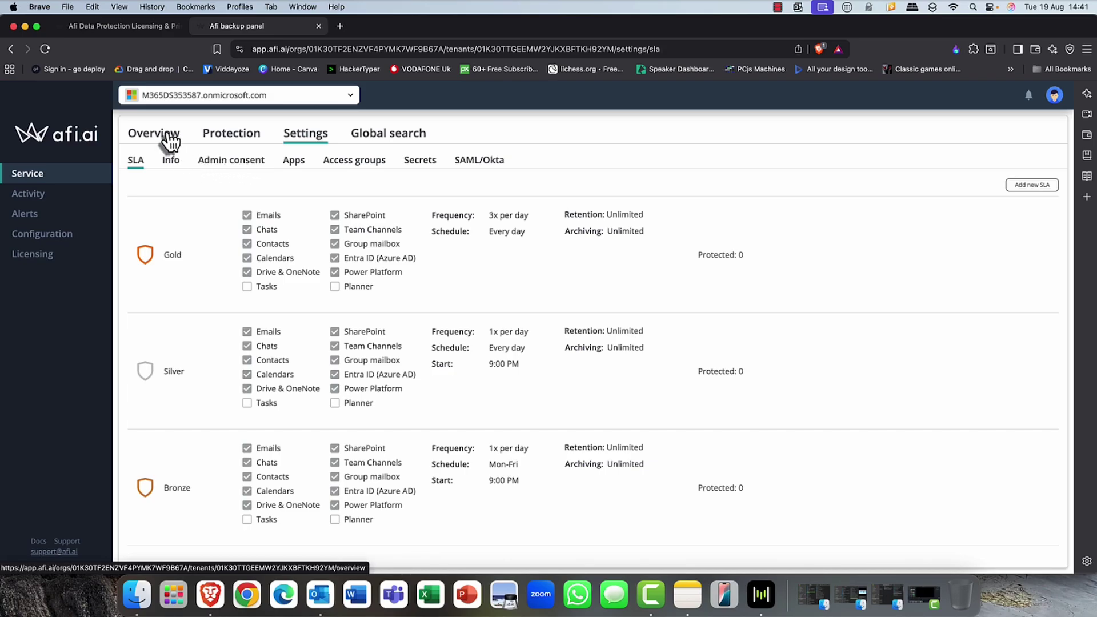
{"action": "left_click", "coordinate": [212, 138]}
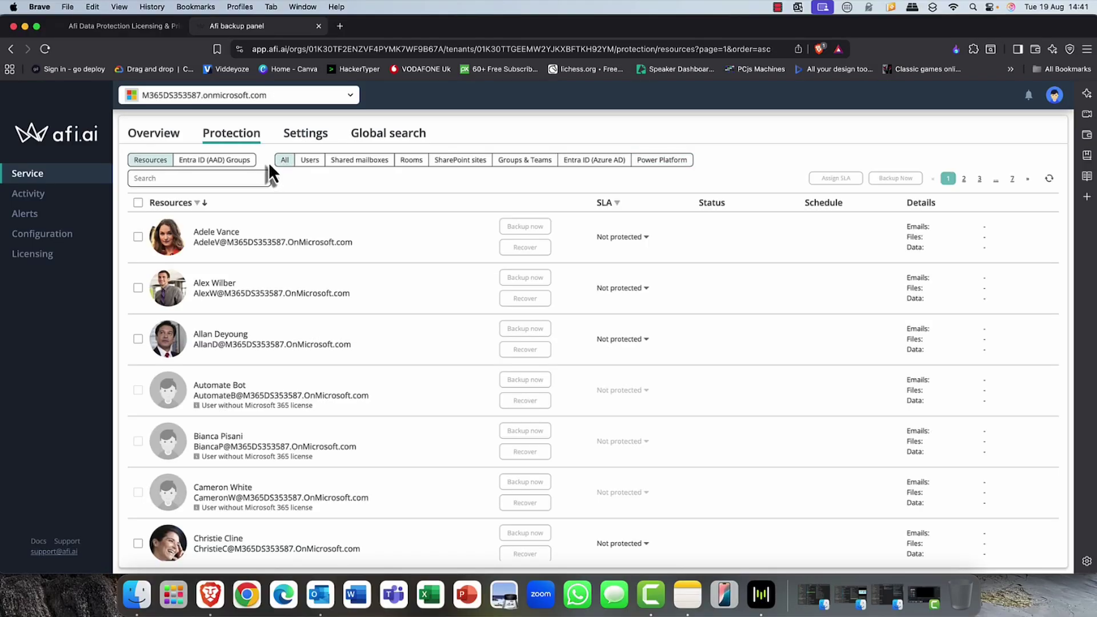
Assign the Silver SLA to each of the first three users in the Protection list.
{"action": "left_click", "coordinate": [138, 204]}
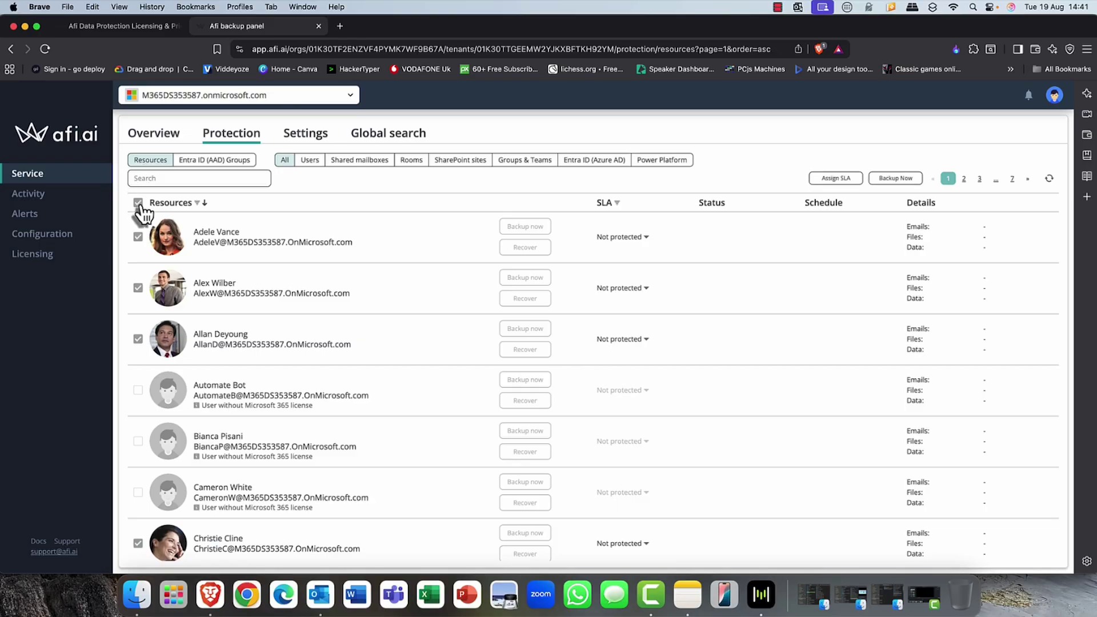
{"action": "left_click", "coordinate": [648, 238]}
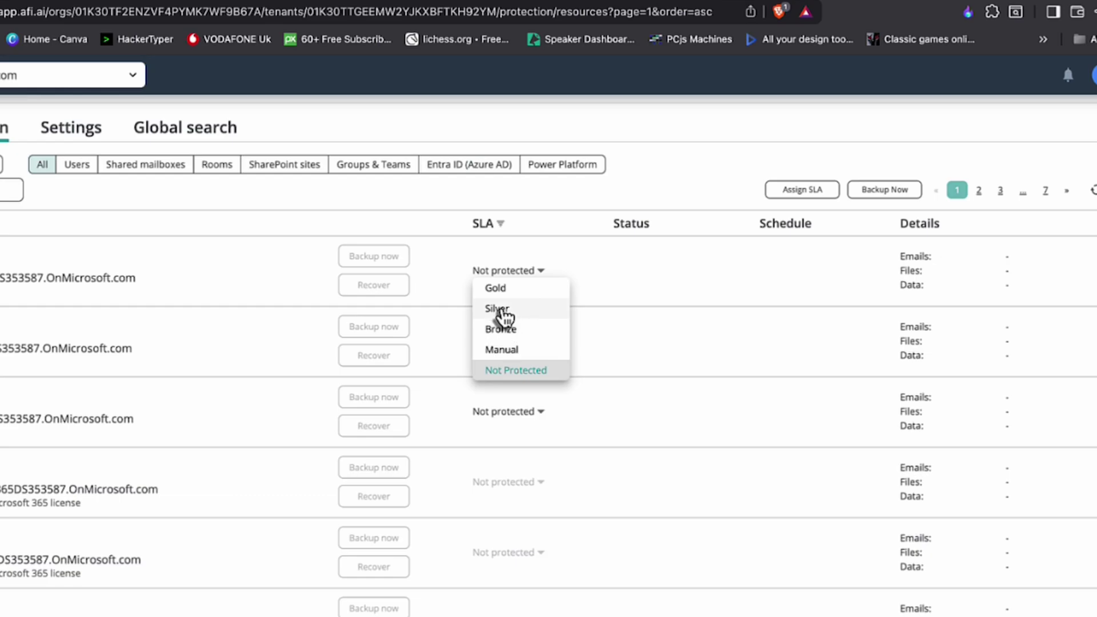
{"action": "left_click", "coordinate": [501, 310]}
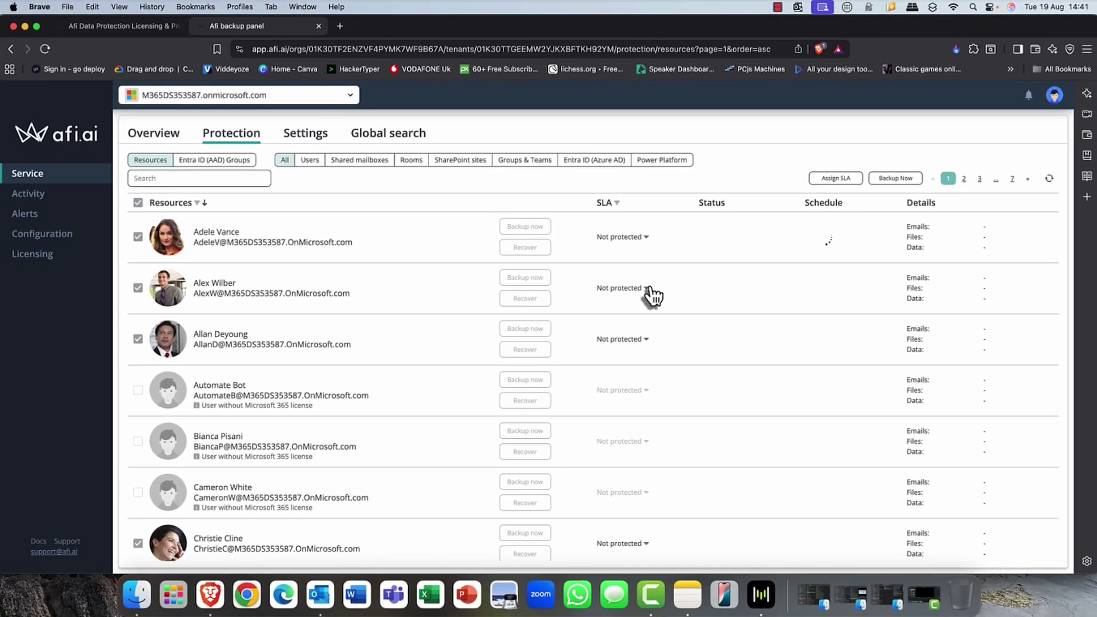
{"action": "left_click", "coordinate": [543, 342]}
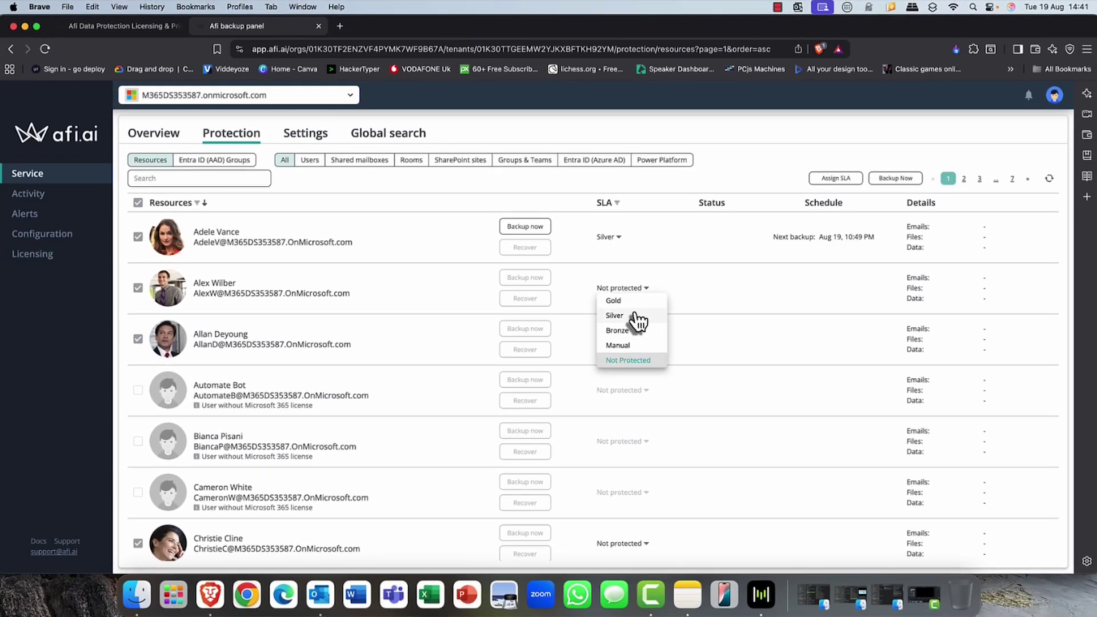
{"action": "left_click", "coordinate": [632, 314]}
{"action": "left_click", "coordinate": [648, 341]}
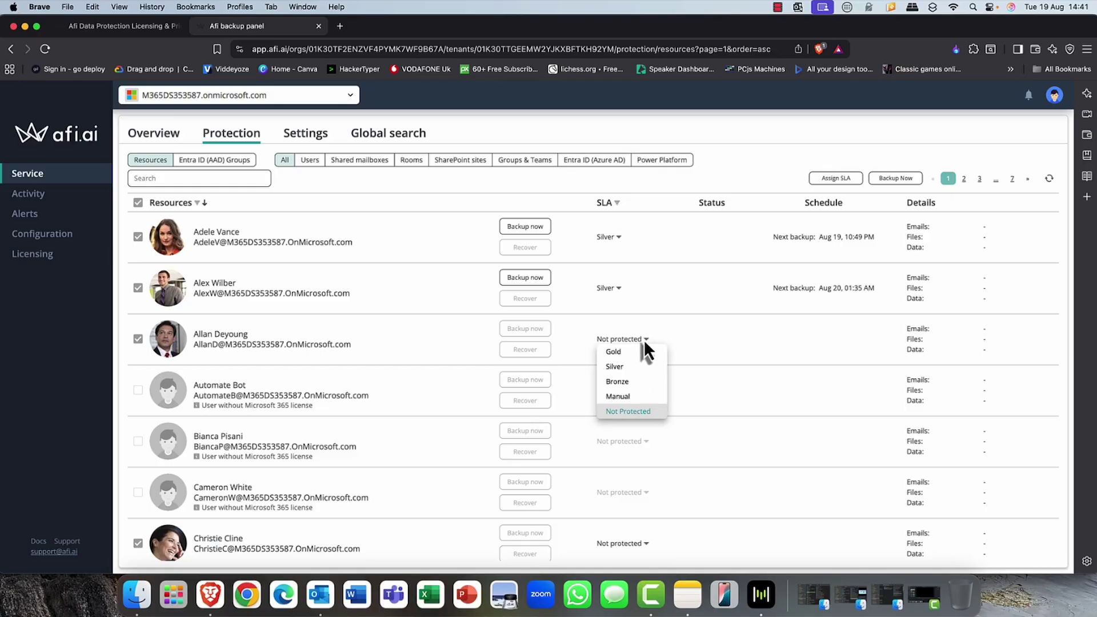
{"action": "left_click", "coordinate": [617, 372]}
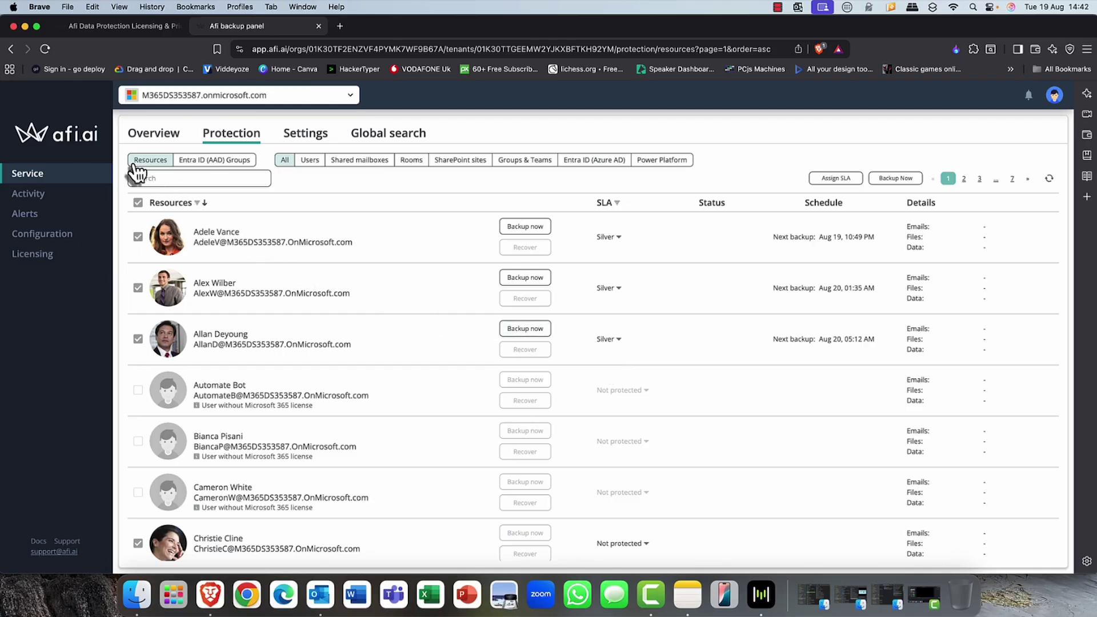
Assign the Silver SLA to Microsoft 365 Groups & Teams under Entra ID (AAD) Groups.
{"action": "left_click", "coordinate": [231, 134]}
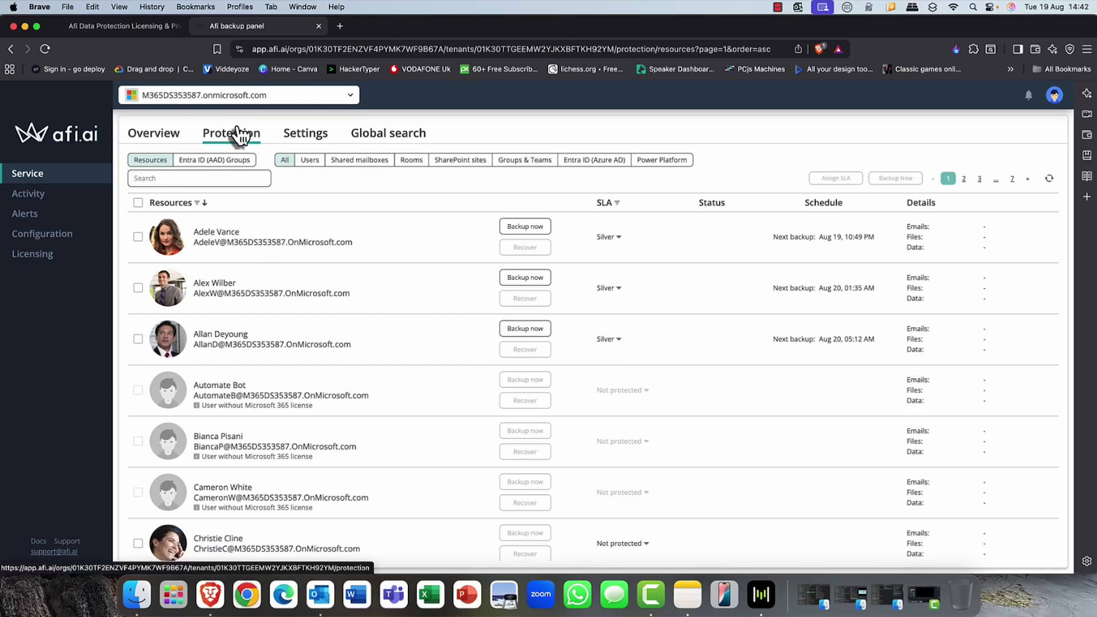
{"action": "left_click", "coordinate": [212, 164]}
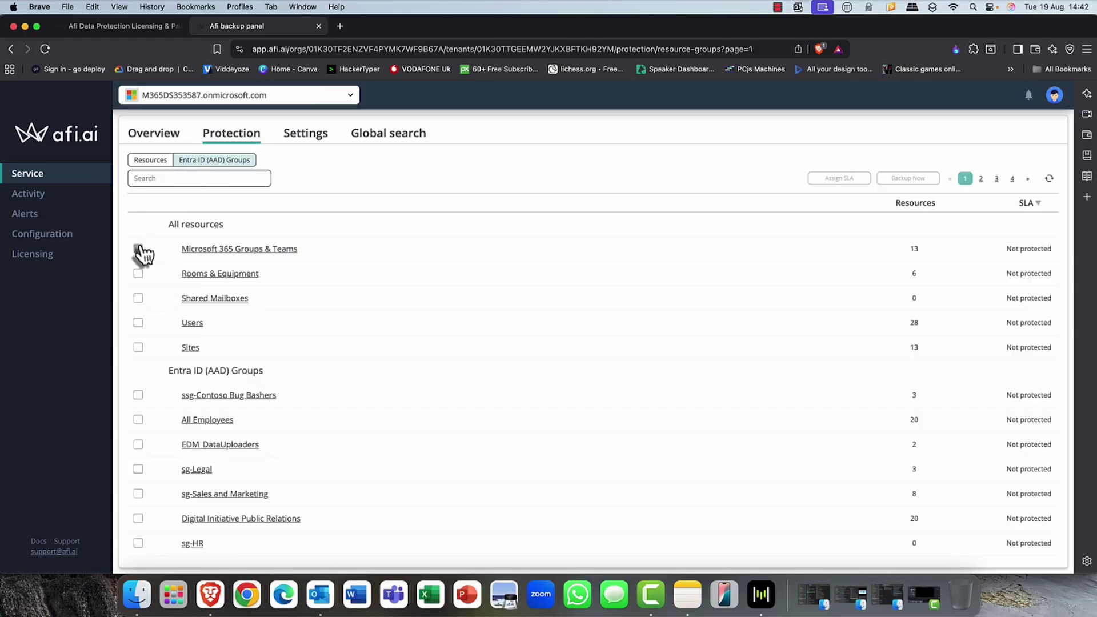
{"action": "left_click", "coordinate": [138, 250]}
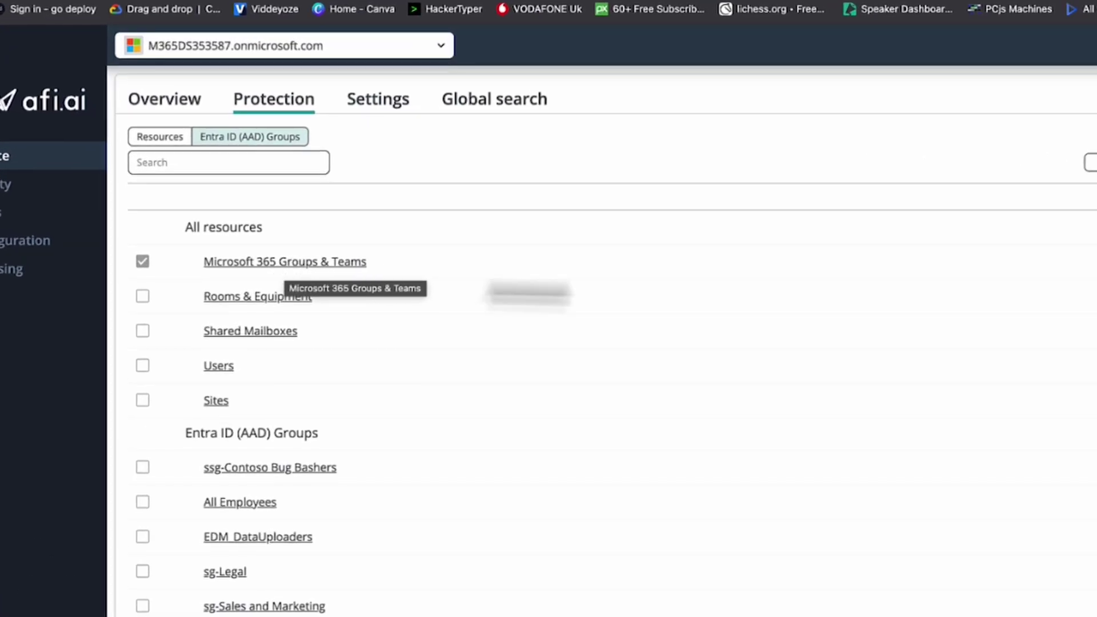
{"action": "left_click", "coordinate": [952, 177]}
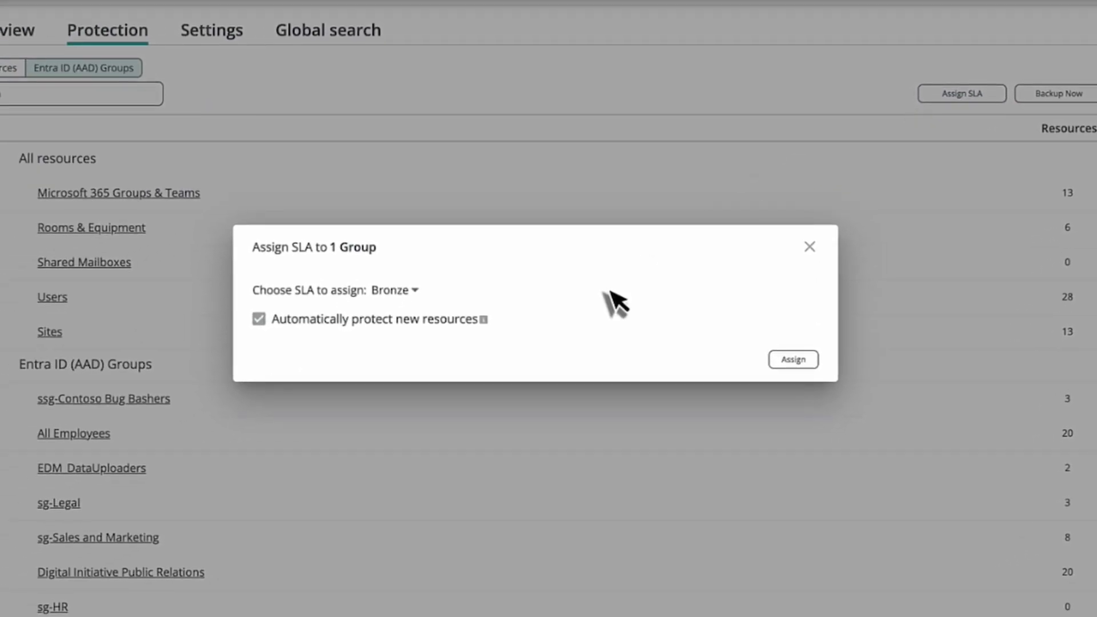
{"action": "left_click", "coordinate": [414, 292]}
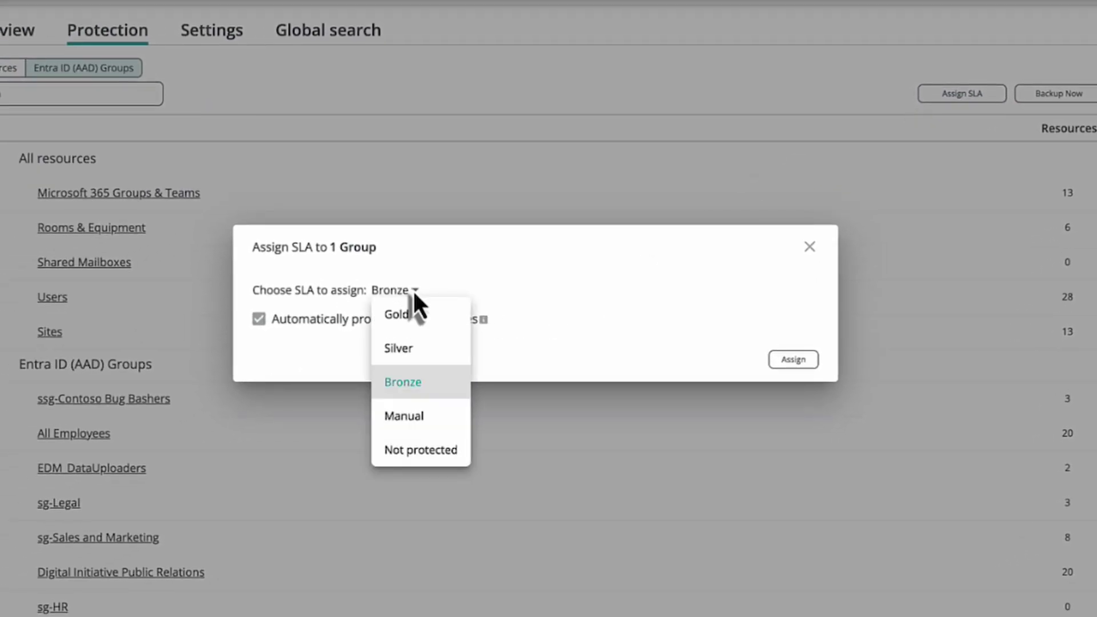
{"action": "left_click", "coordinate": [414, 349]}
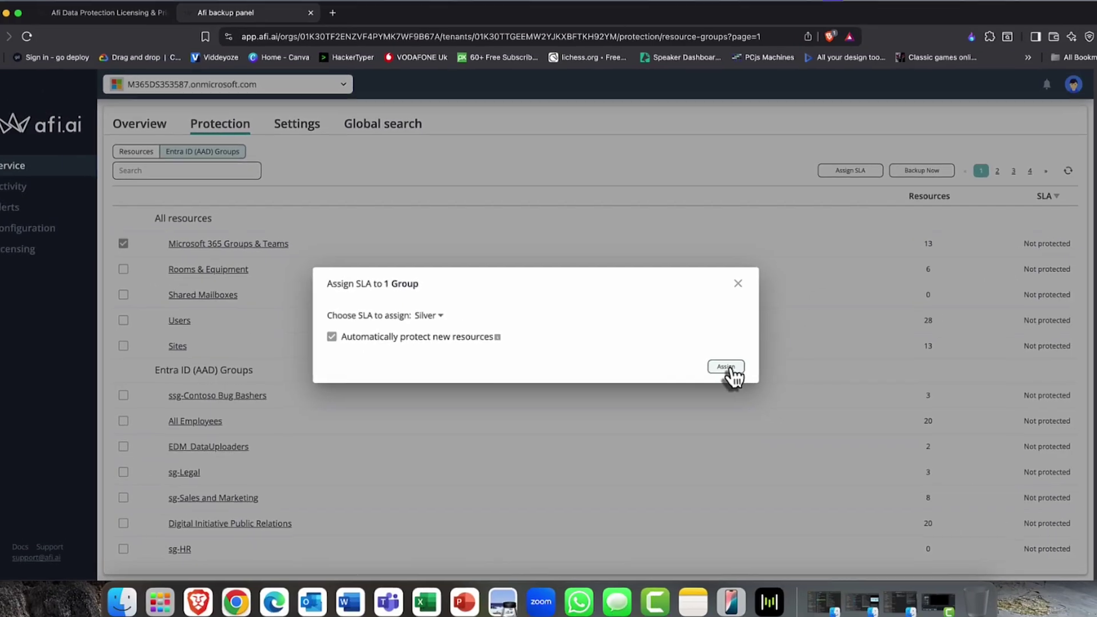
{"action": "left_click", "coordinate": [728, 367]}
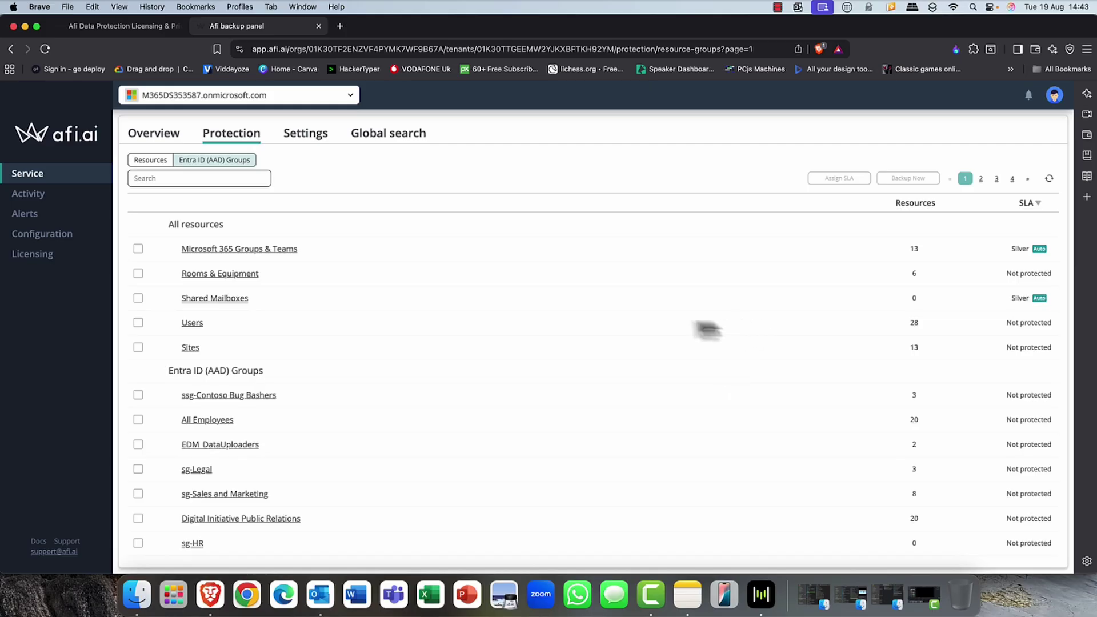
{"action": "left_click", "coordinate": [139, 249]}
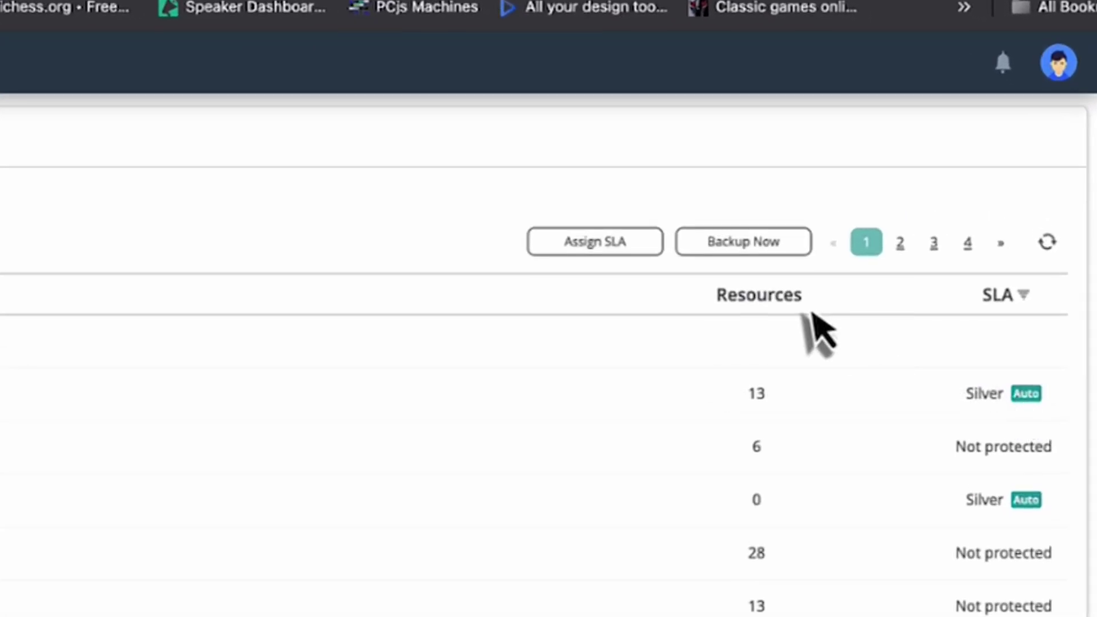
Run an immediate backup of Microsoft 365 Groups & Teams and view the Overview dashboard.
{"action": "left_click", "coordinate": [748, 246]}
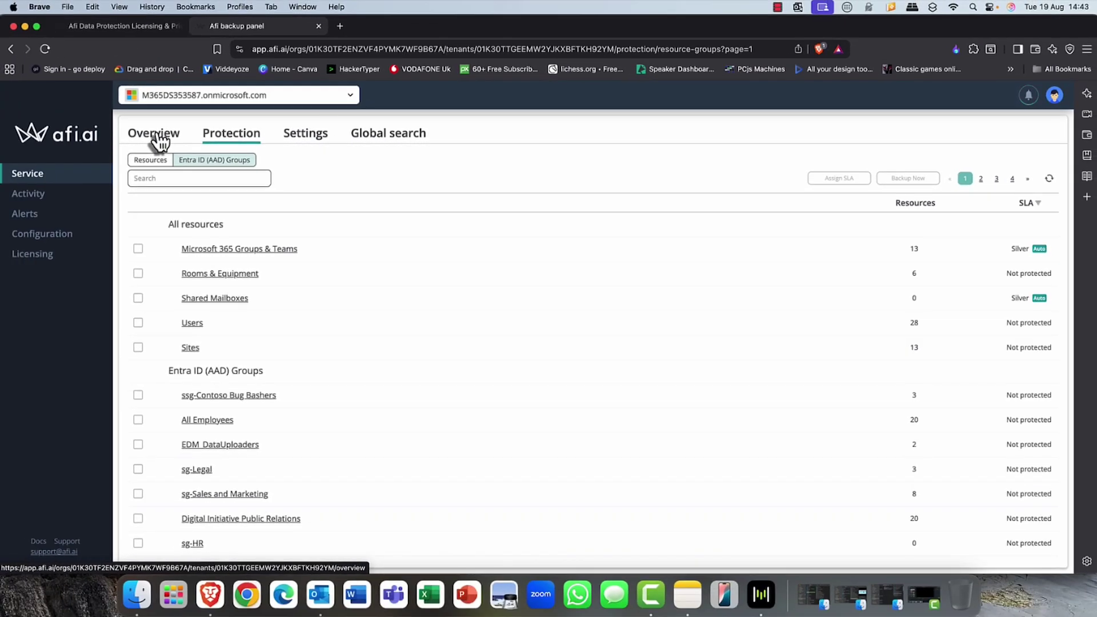
{"action": "left_click", "coordinate": [161, 140]}
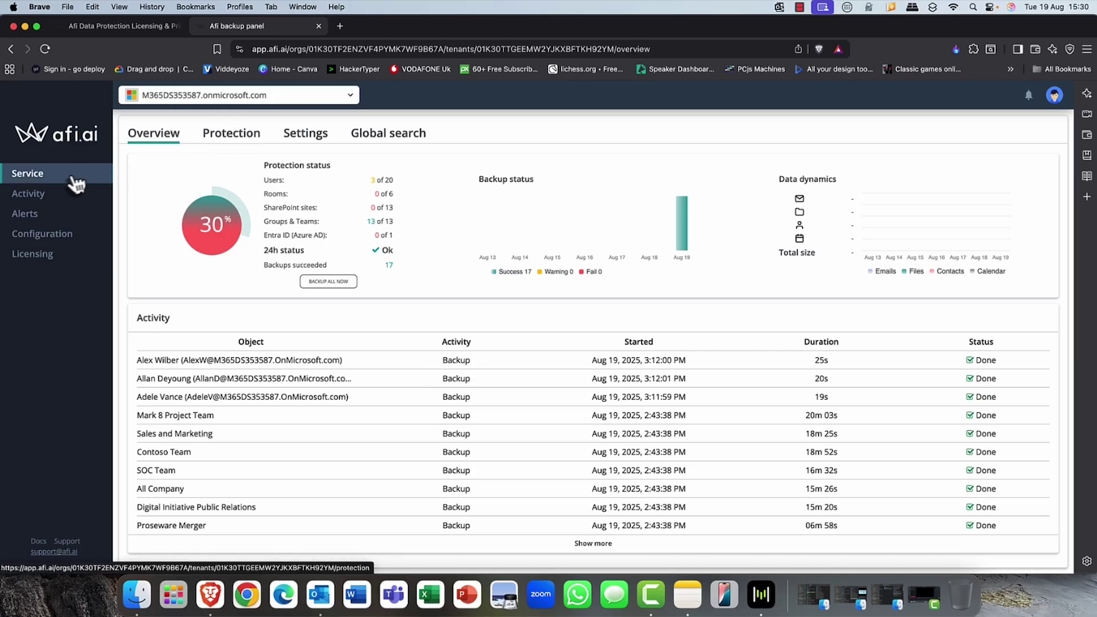
{"action": "left_click", "coordinate": [41, 197]}
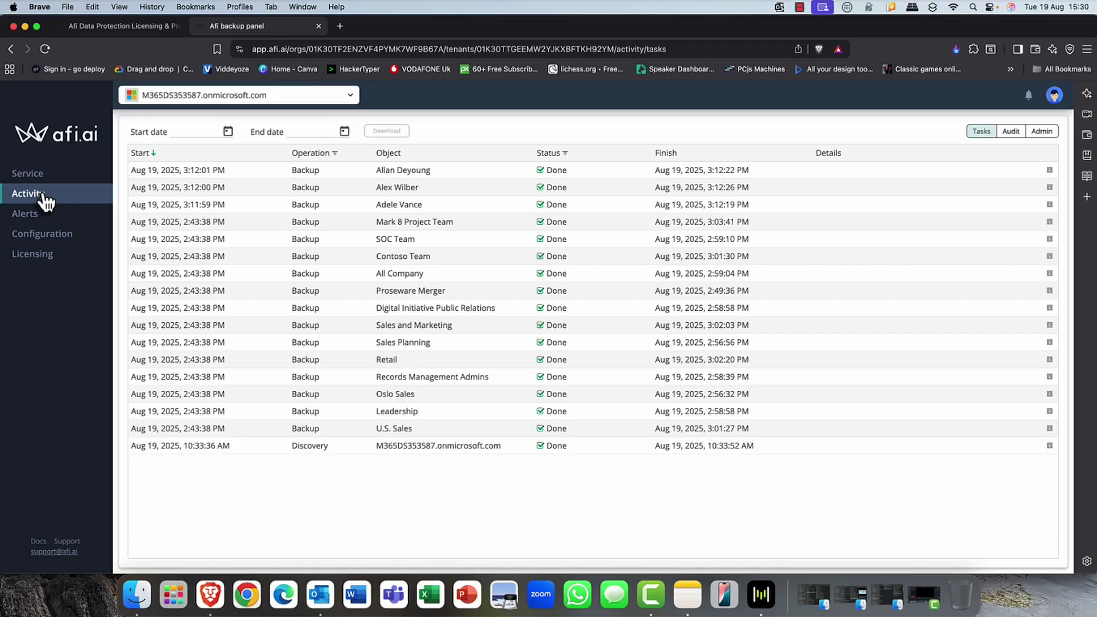
{"action": "left_click", "coordinate": [33, 215]}
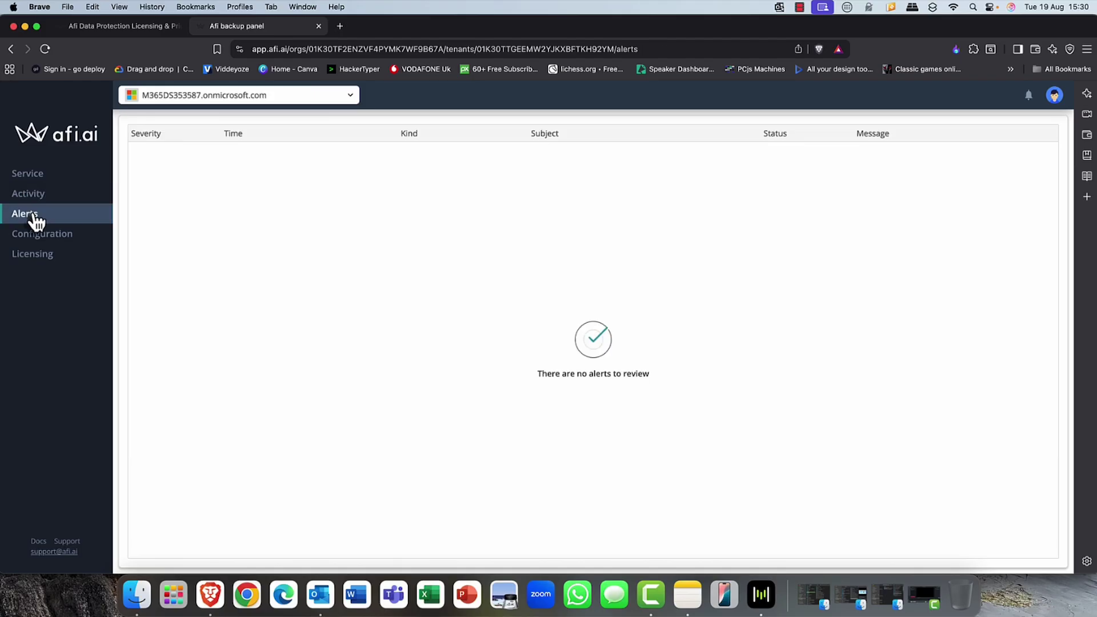
{"action": "left_click", "coordinate": [38, 237]}
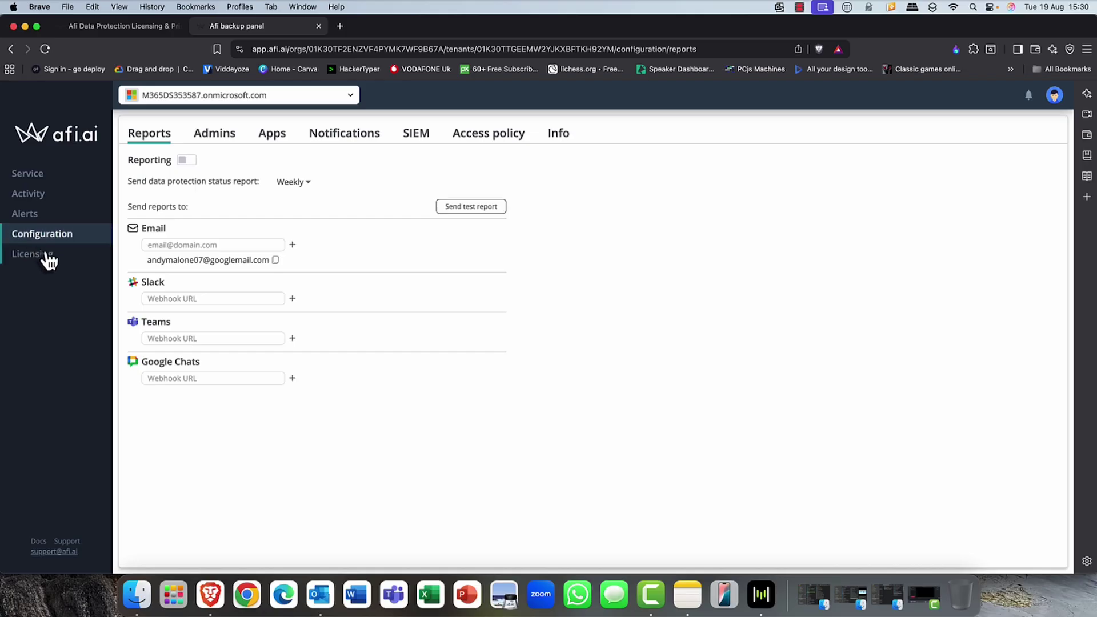
{"action": "left_click", "coordinate": [49, 260]}
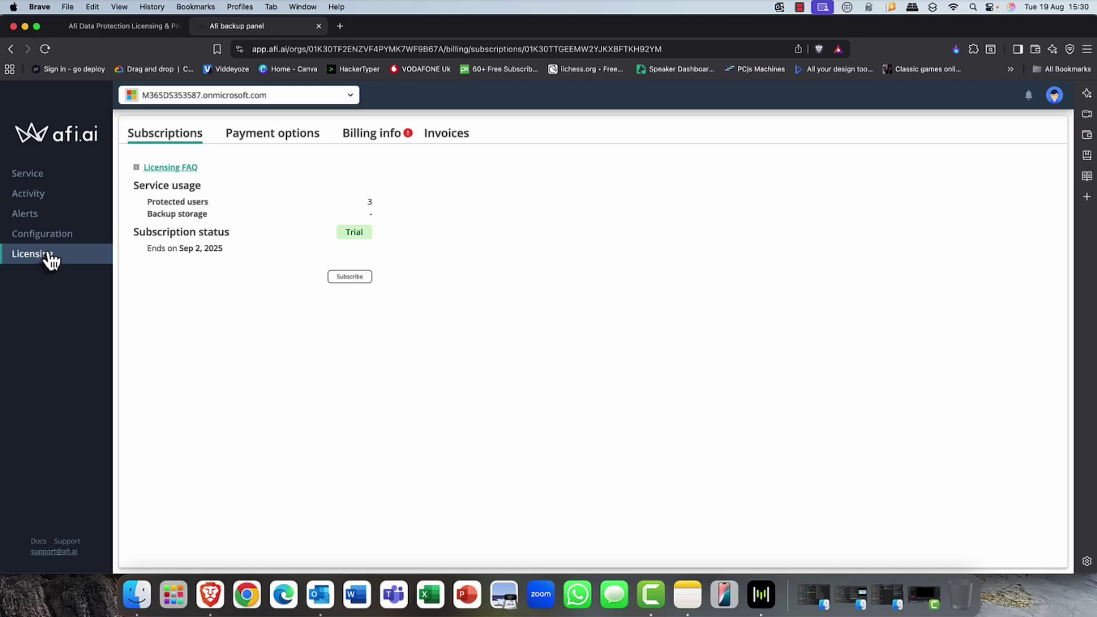
{"action": "left_click", "coordinate": [40, 181]}
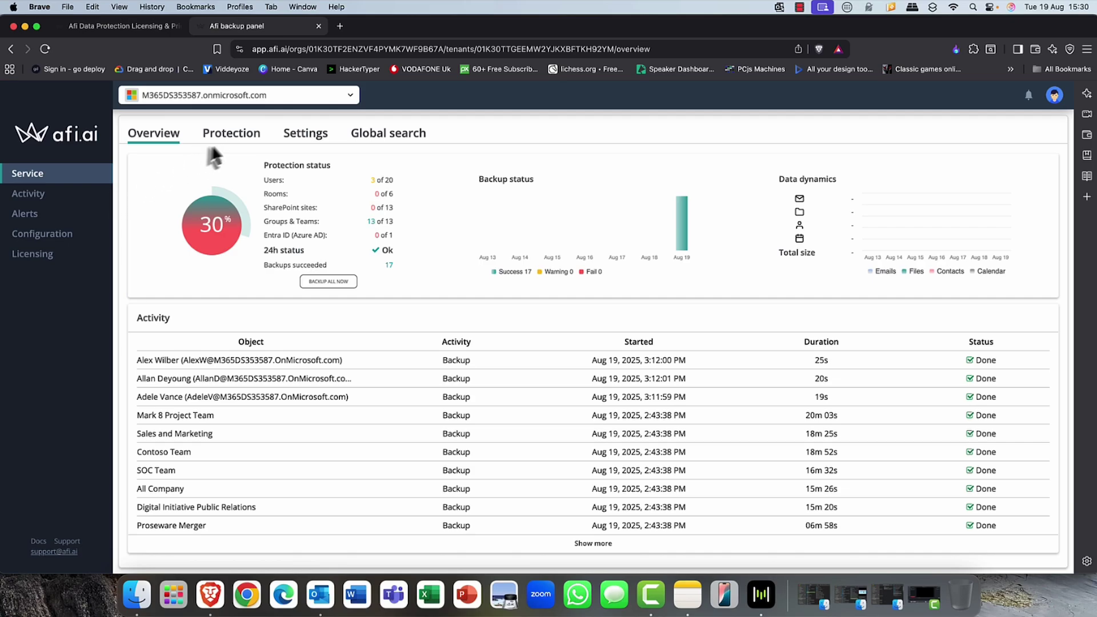
Open the Recover view for the first user's backup from the Protection list.
{"action": "left_click", "coordinate": [228, 140]}
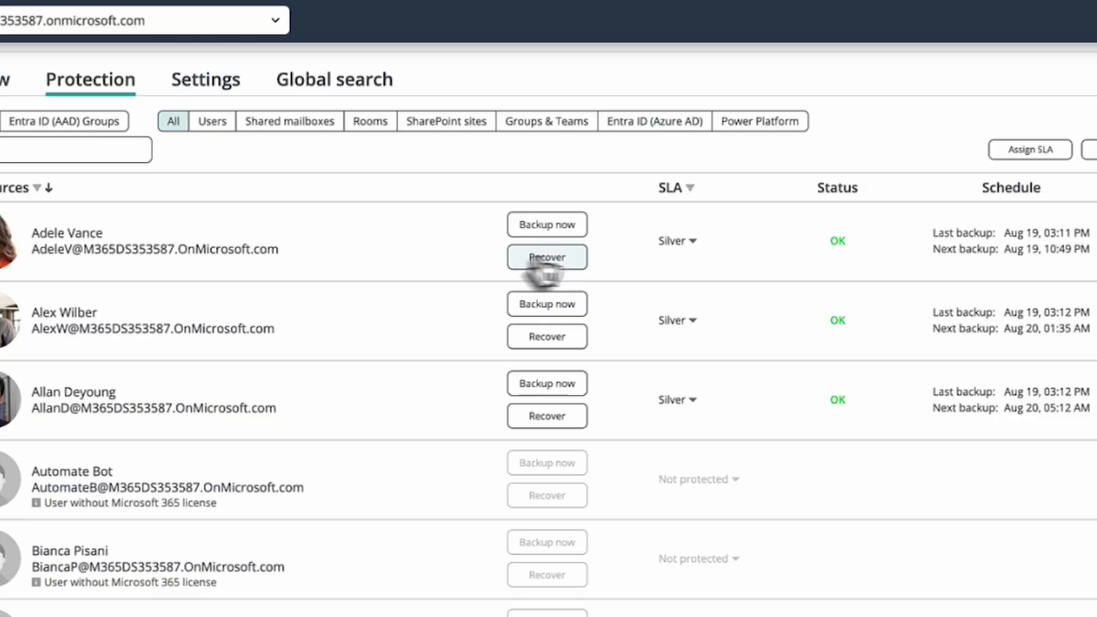
{"action": "left_click", "coordinate": [550, 259]}
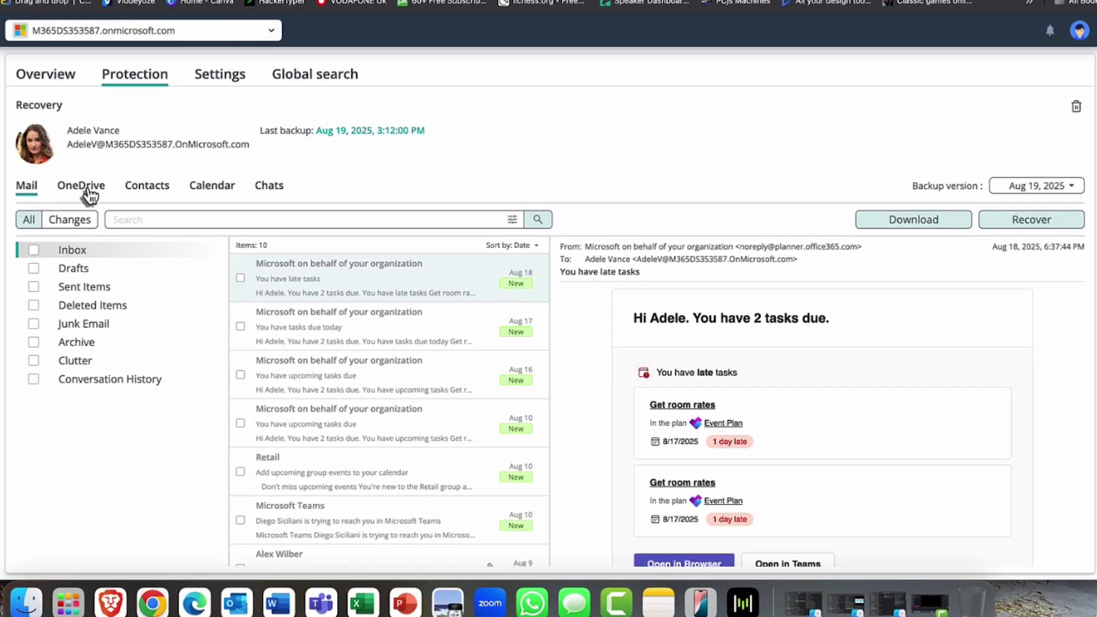
Browse the user's backed-up OneDrive, Contacts, Calendar and Chats, then go back to Mail.
{"action": "left_click", "coordinate": [90, 196]}
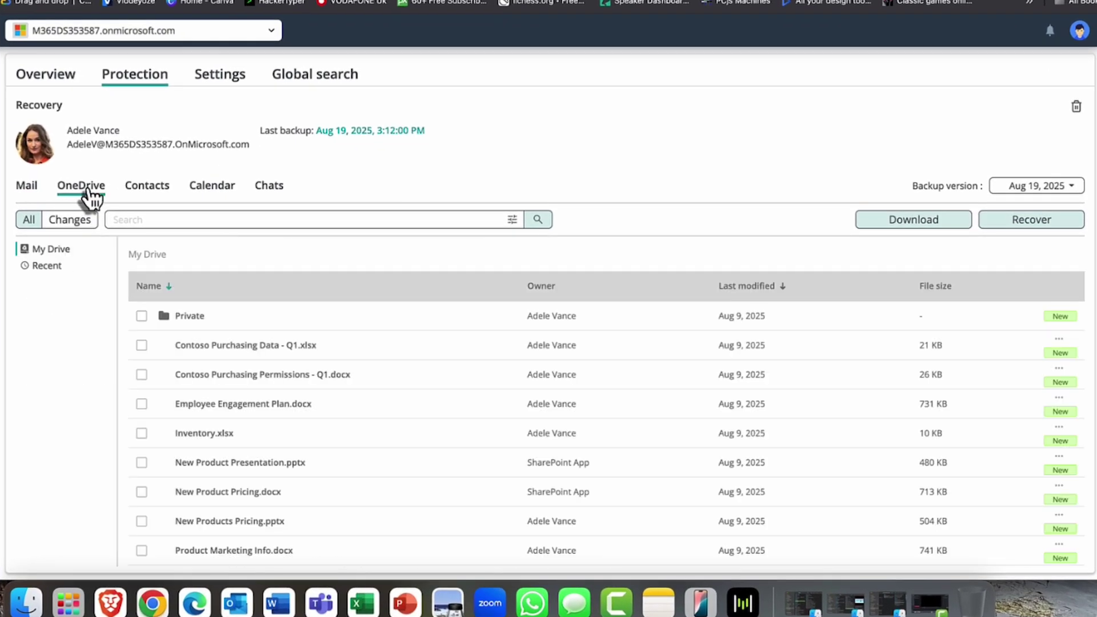
{"action": "left_click", "coordinate": [160, 189]}
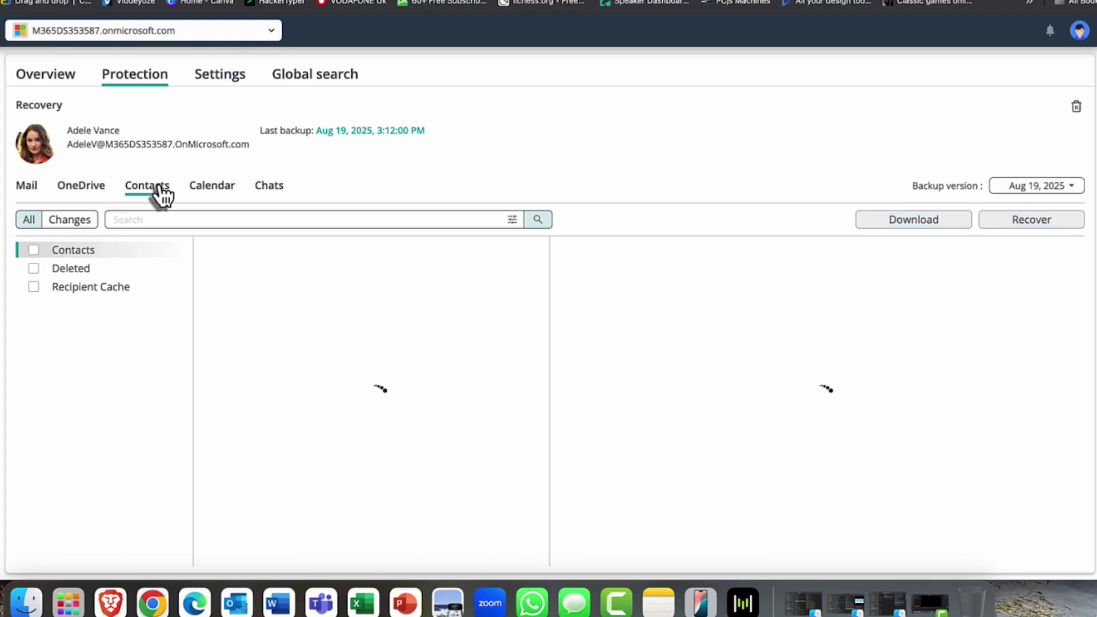
{"action": "left_click", "coordinate": [208, 192]}
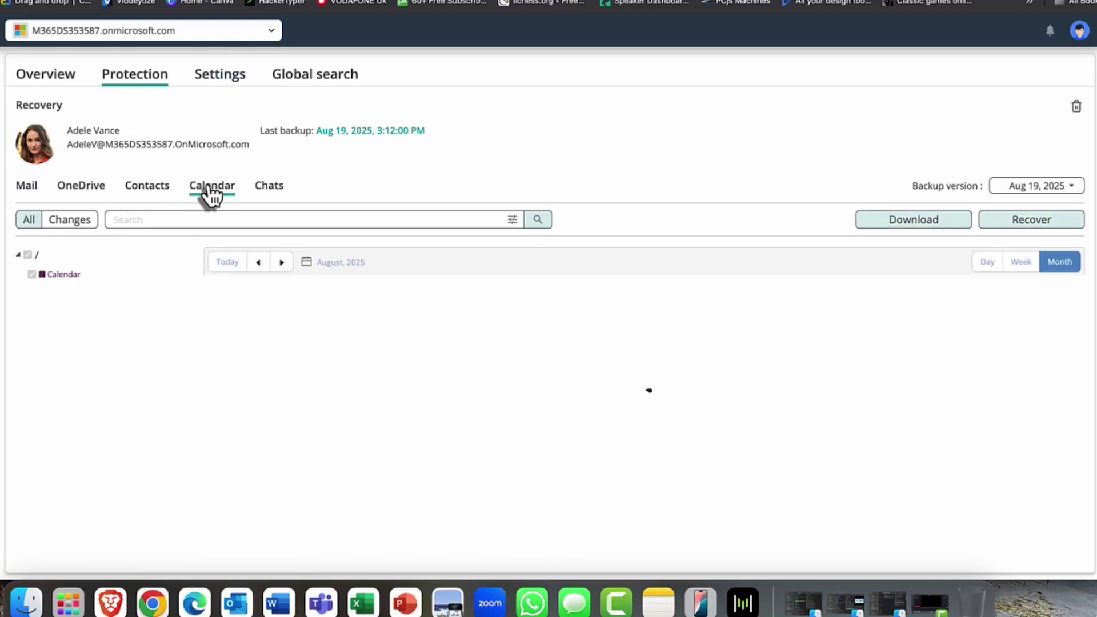
{"action": "left_click", "coordinate": [275, 191]}
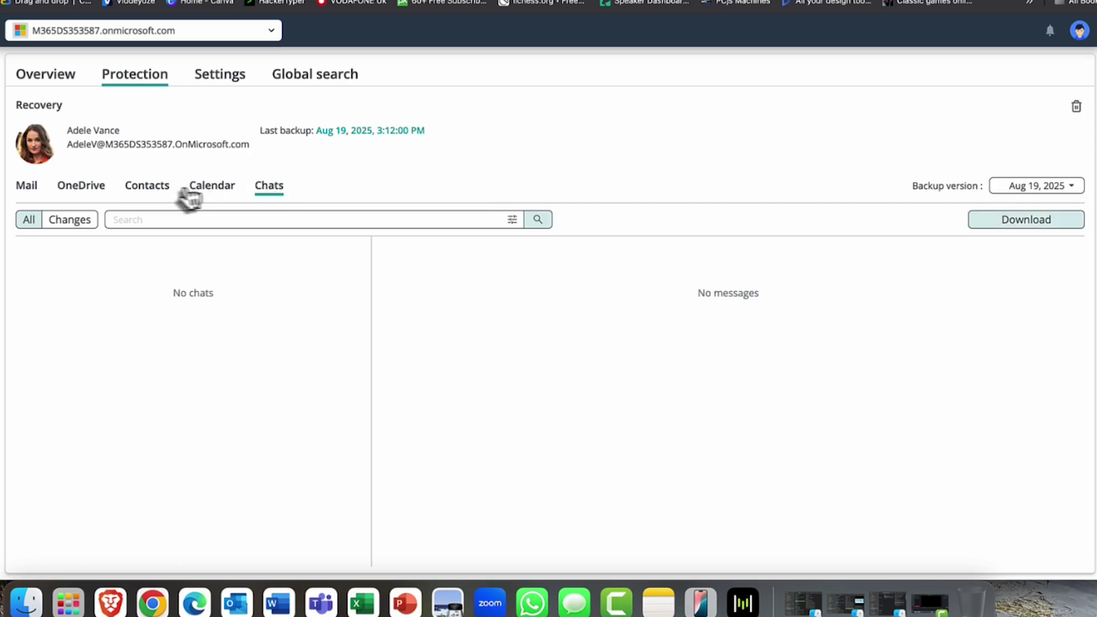
{"action": "left_click", "coordinate": [29, 192]}
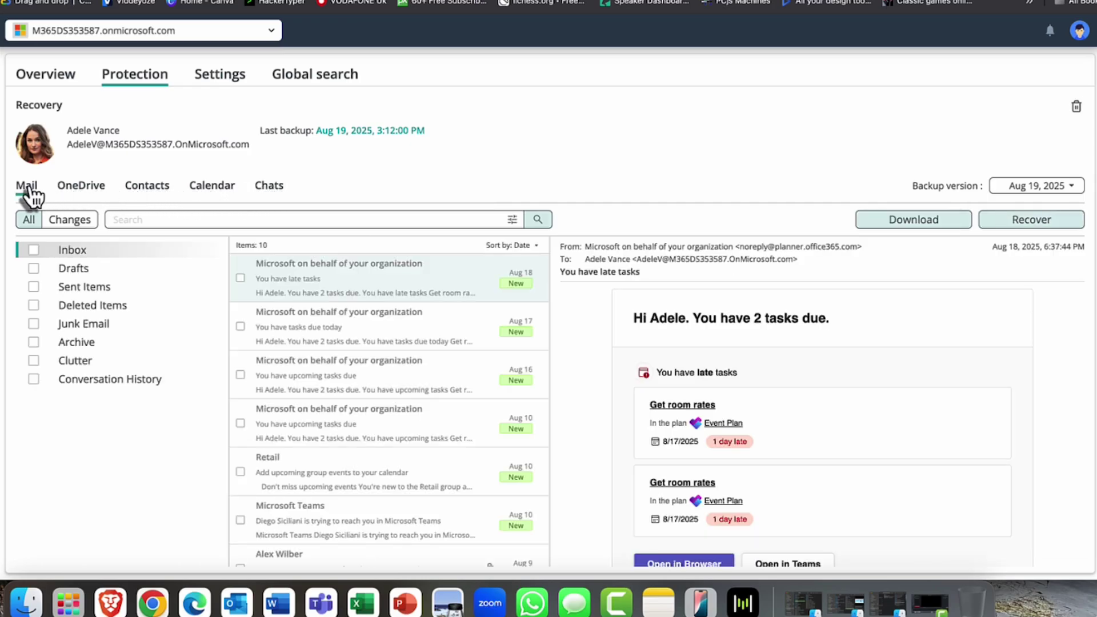
Check the Deleted Items and Inbox folders and the backup version calendar, then return to Protection.
{"action": "left_click", "coordinate": [86, 307]}
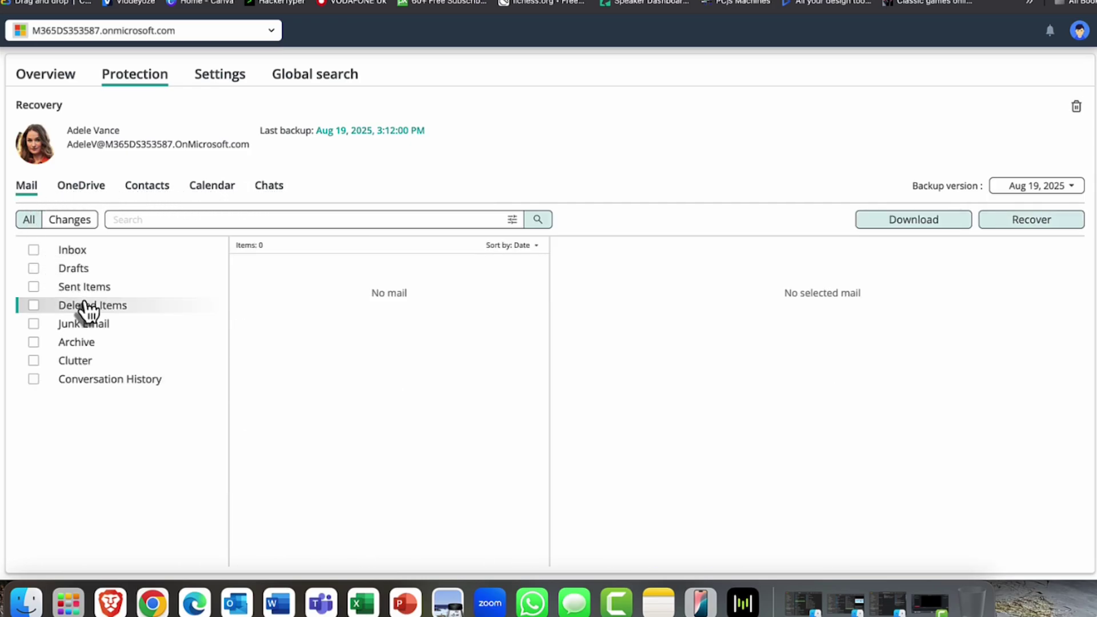
{"action": "left_click", "coordinate": [72, 253]}
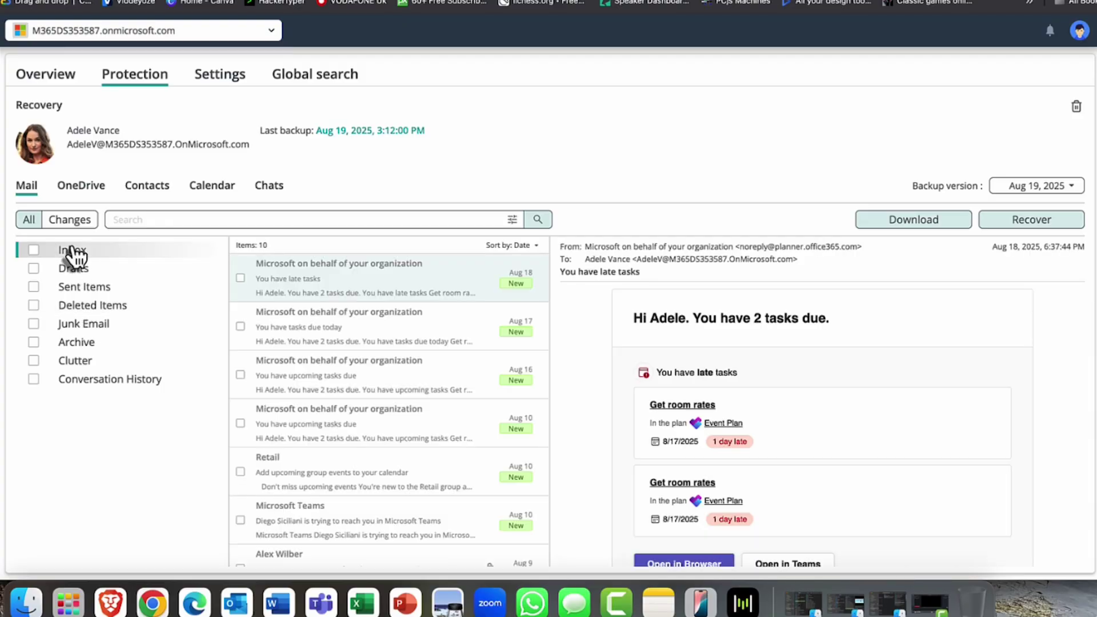
{"action": "scroll", "coordinate": [657, 371], "scroll_direction": "down", "scroll_amount": 2}
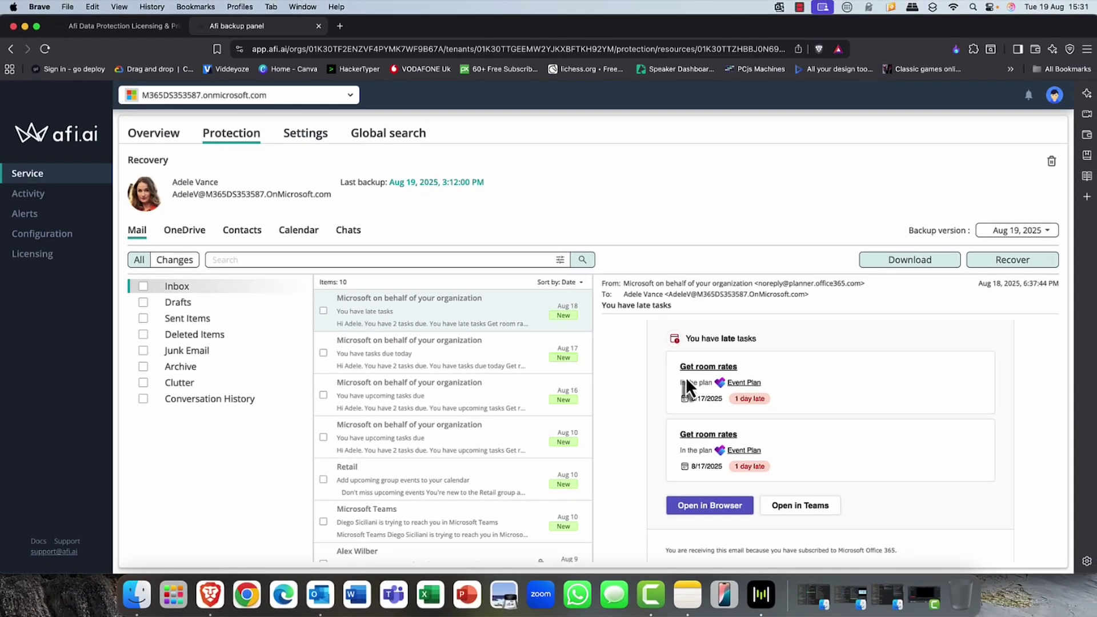
{"action": "scroll", "coordinate": [686, 376], "scroll_direction": "up", "scroll_amount": 2}
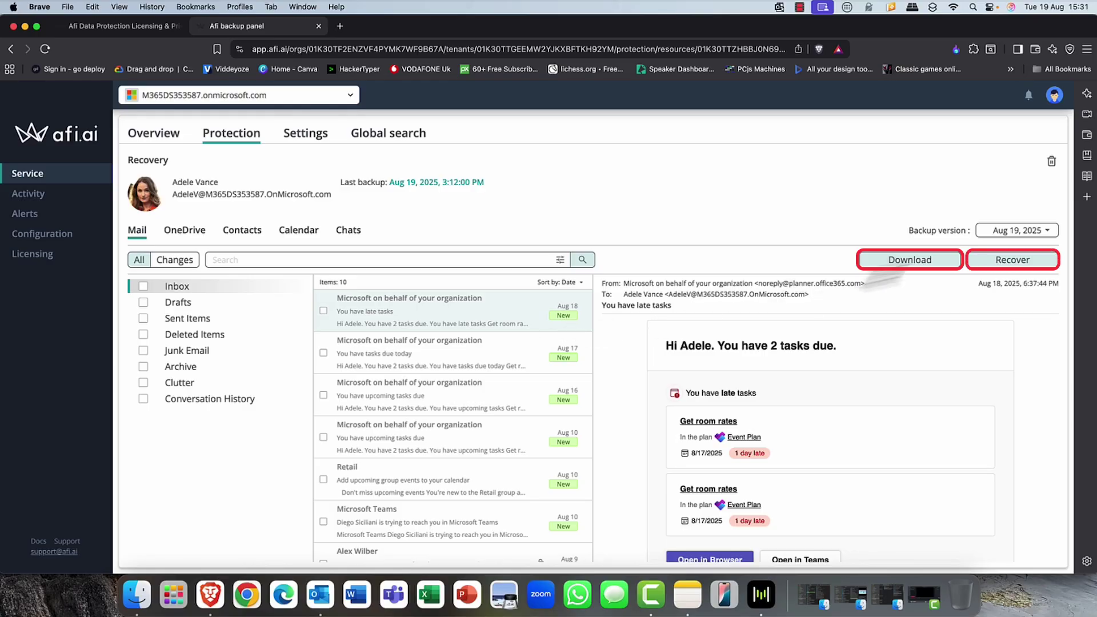
{"action": "left_click", "coordinate": [1048, 232]}
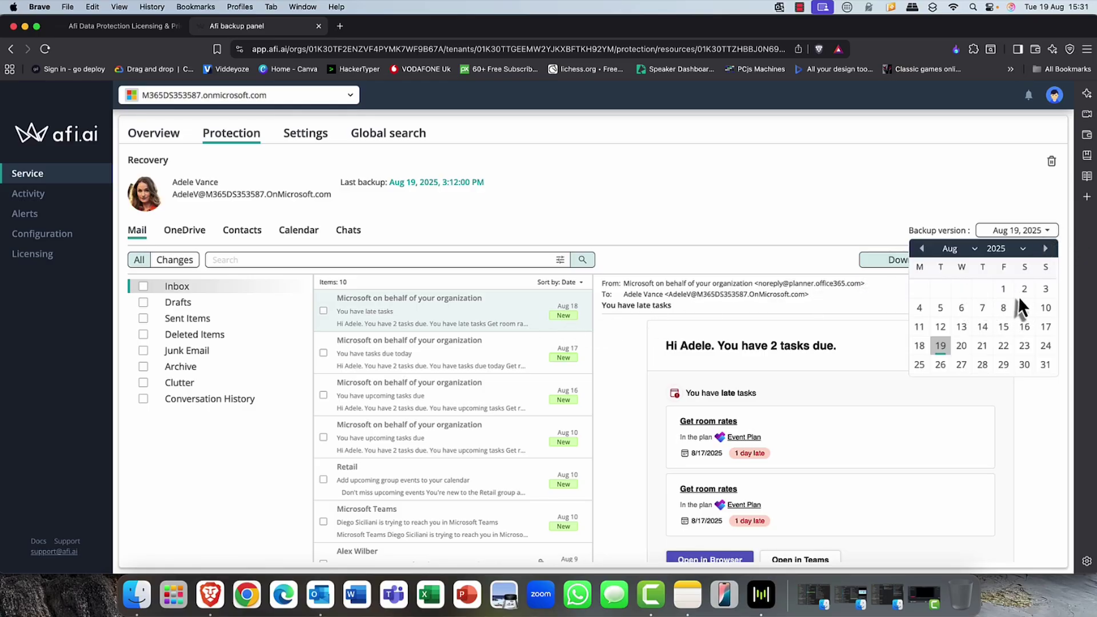
{"action": "left_click", "coordinate": [975, 201]}
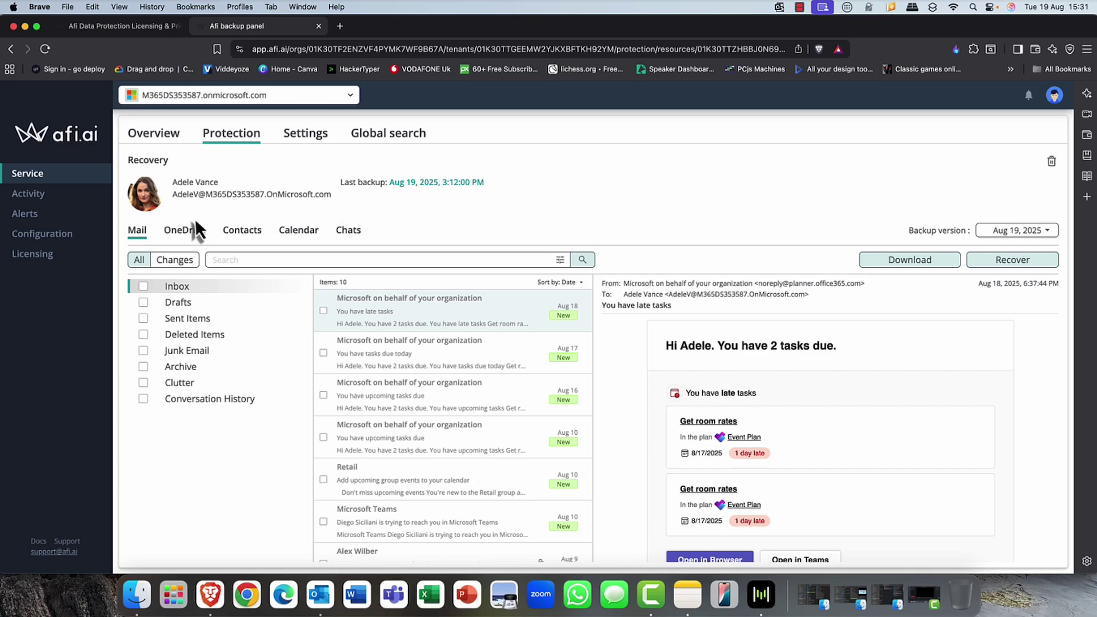
{"action": "left_click", "coordinate": [224, 137]}
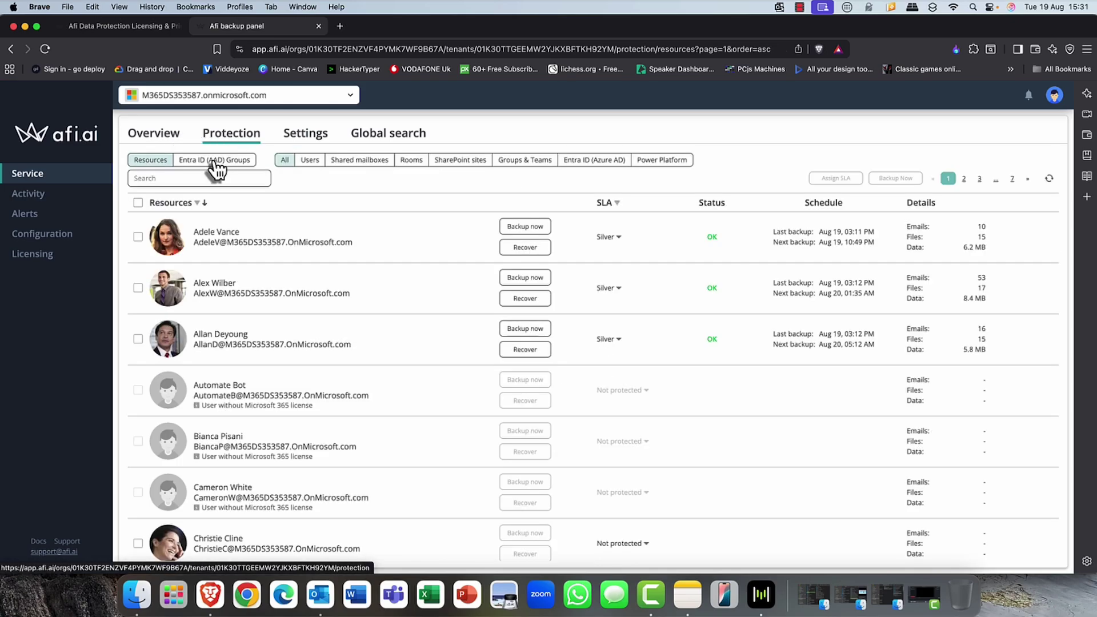
Select Oslo Sales inside Microsoft 365 Groups & Teams and open its Recover page.
{"action": "left_click", "coordinate": [214, 163]}
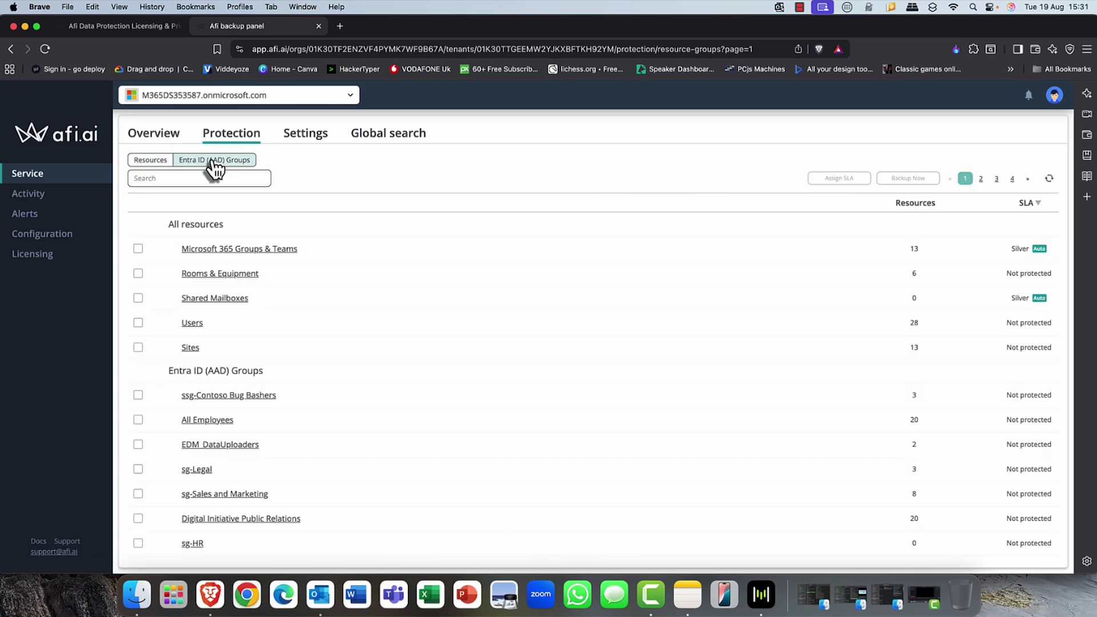
{"action": "left_click", "coordinate": [139, 252]}
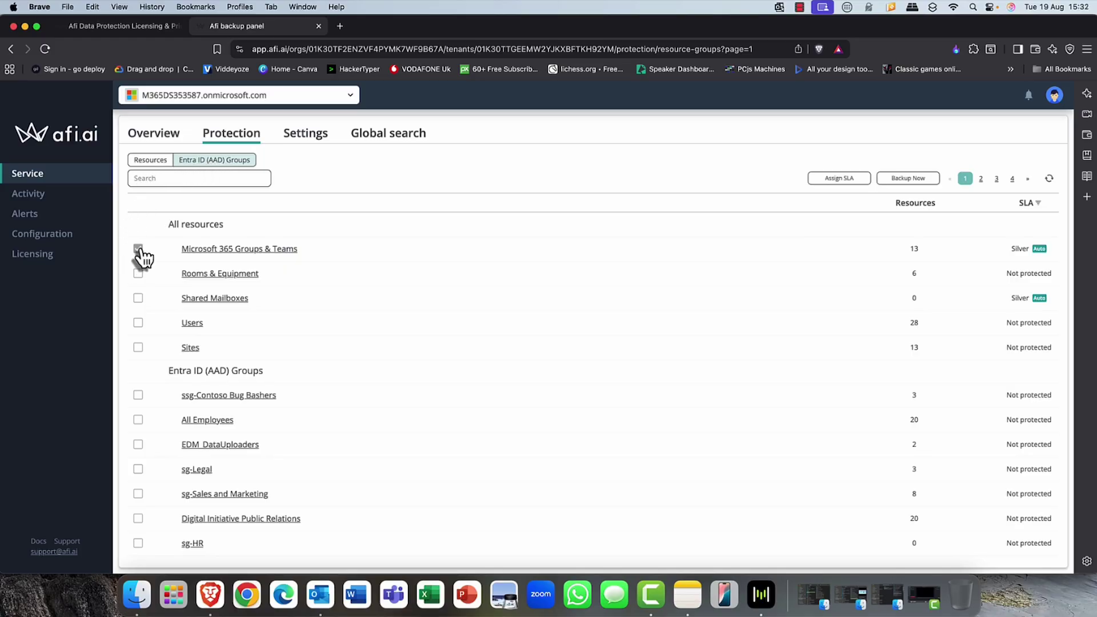
{"action": "left_click", "coordinate": [216, 249]}
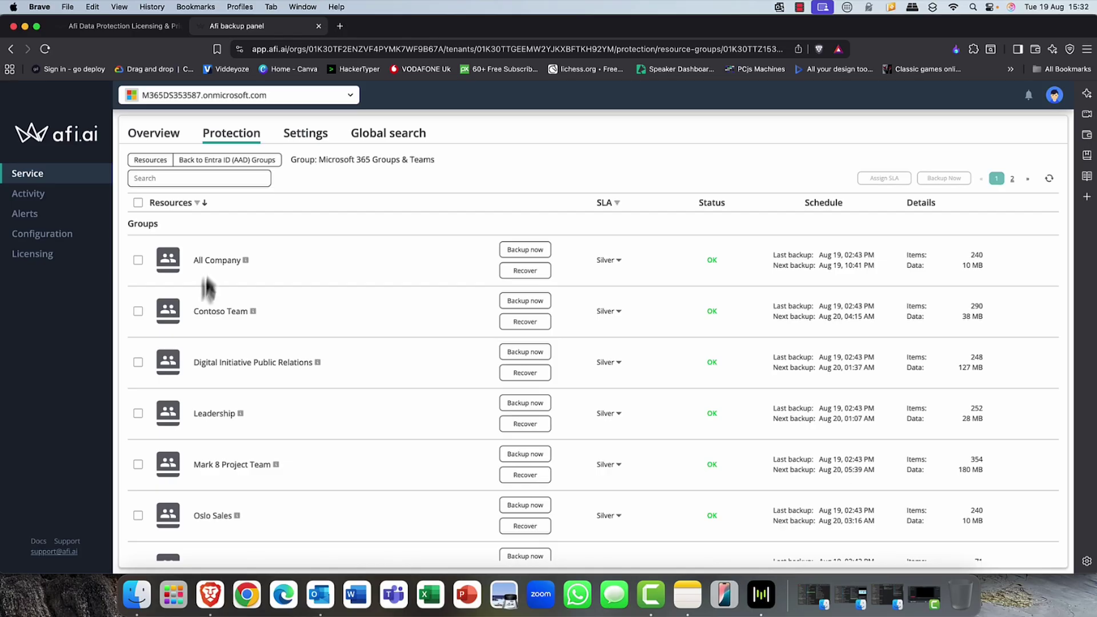
{"action": "scroll", "coordinate": [183, 352], "scroll_direction": "down", "scroll_amount": 5}
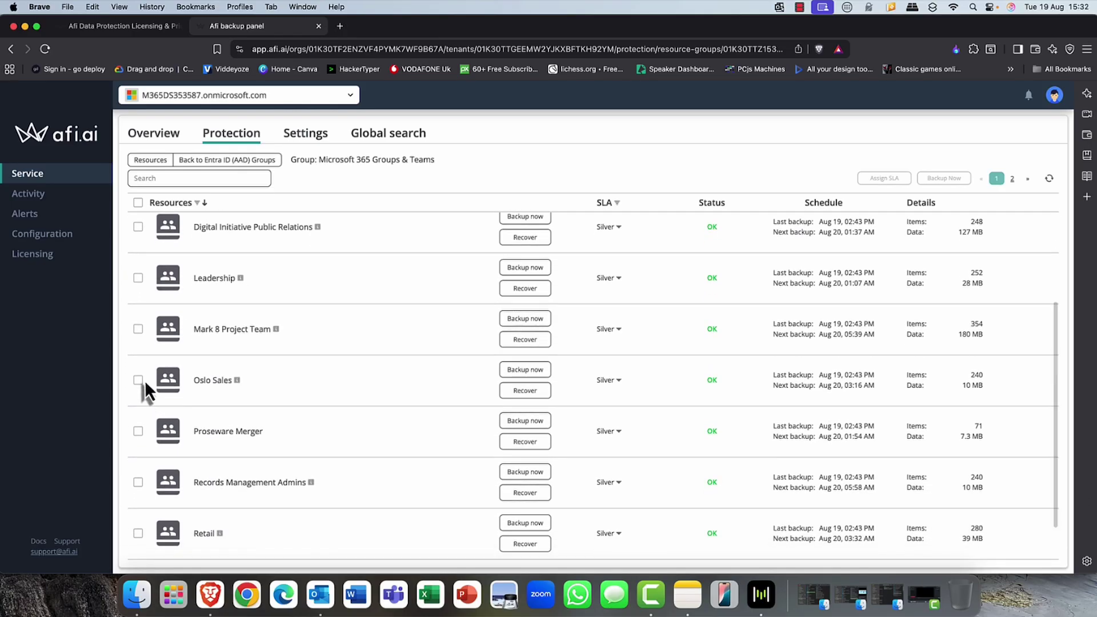
{"action": "left_click", "coordinate": [214, 380]}
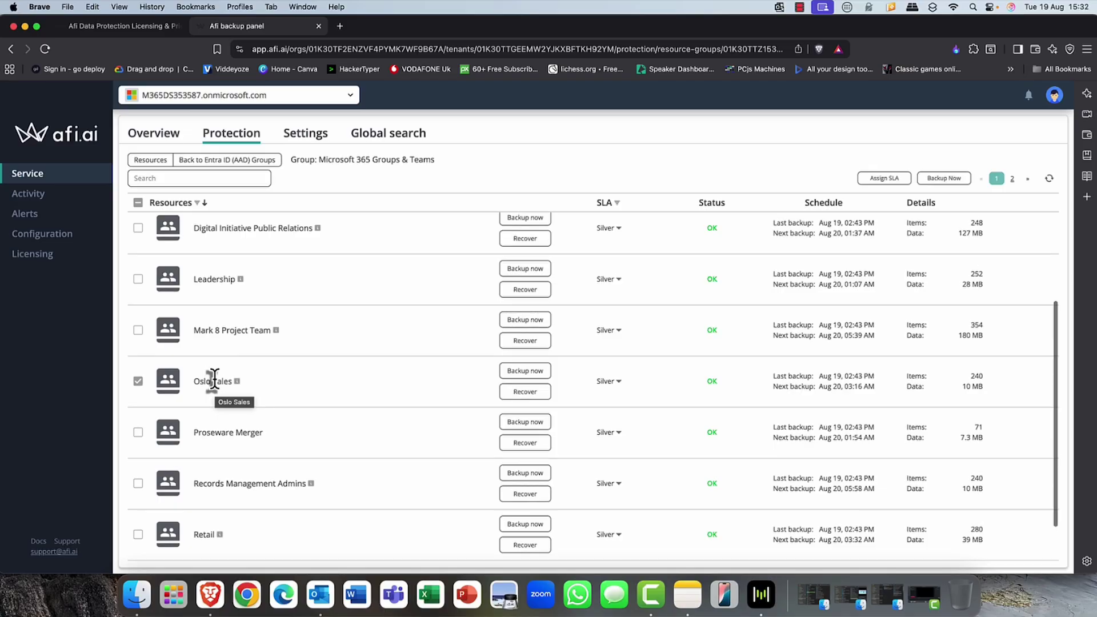
{"action": "scroll", "coordinate": [214, 380], "scroll_direction": "up", "scroll_amount": 2}
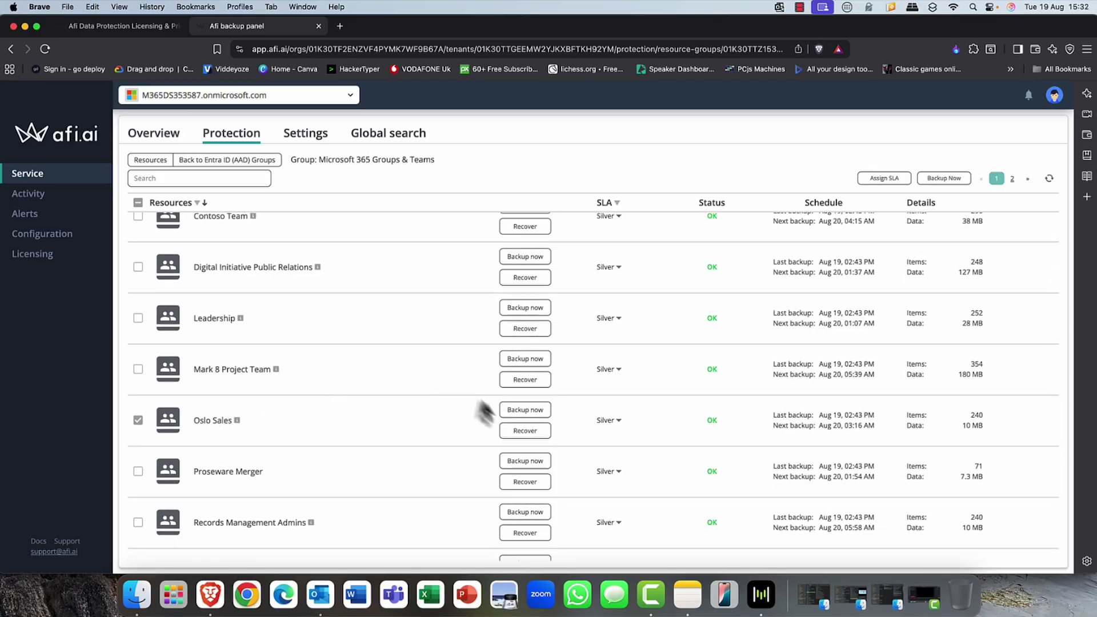
{"action": "left_click", "coordinate": [525, 432]}
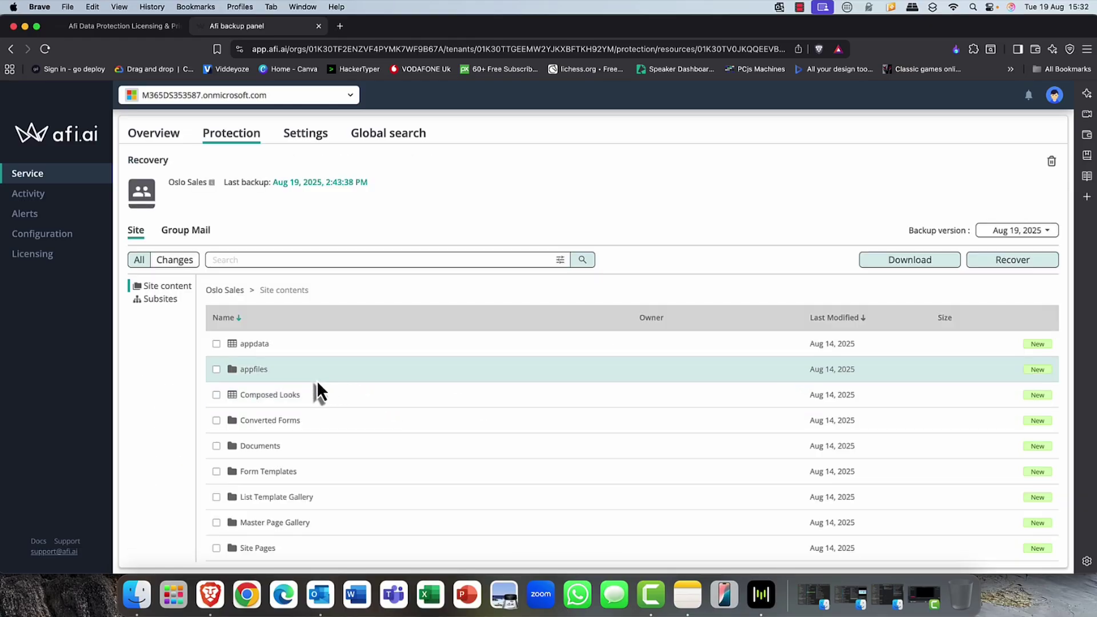
Open the Oslo Sales Documents folder, confirm it's empty, then return and select Documents.
{"action": "scroll", "coordinate": [309, 381], "scroll_direction": "down", "scroll_amount": 1}
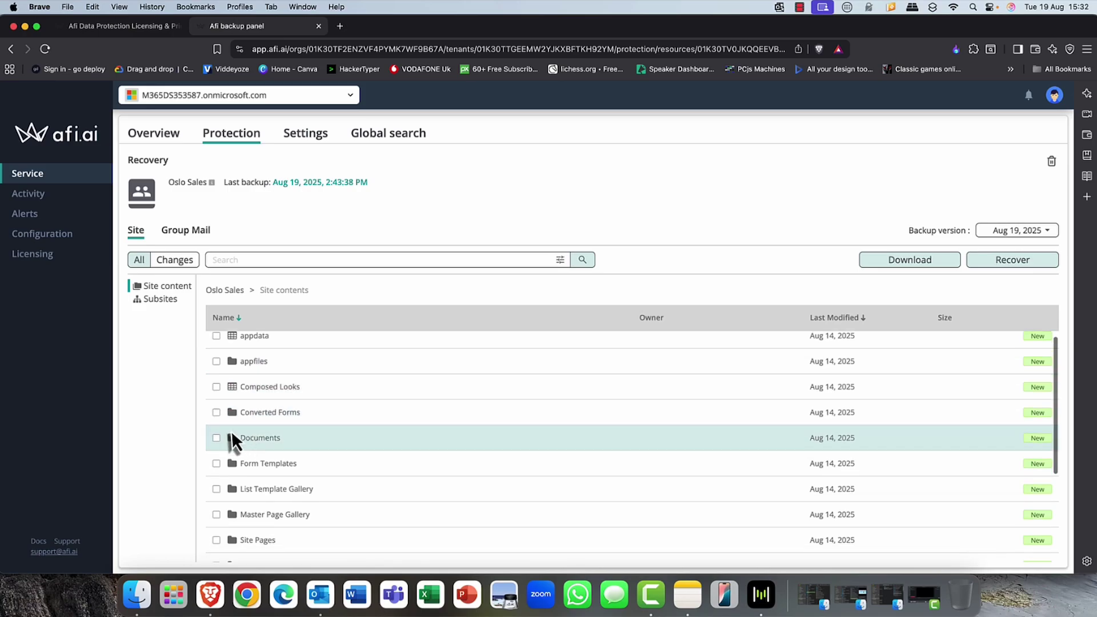
{"action": "left_click", "coordinate": [217, 438]}
{"action": "left_click", "coordinate": [250, 440]}
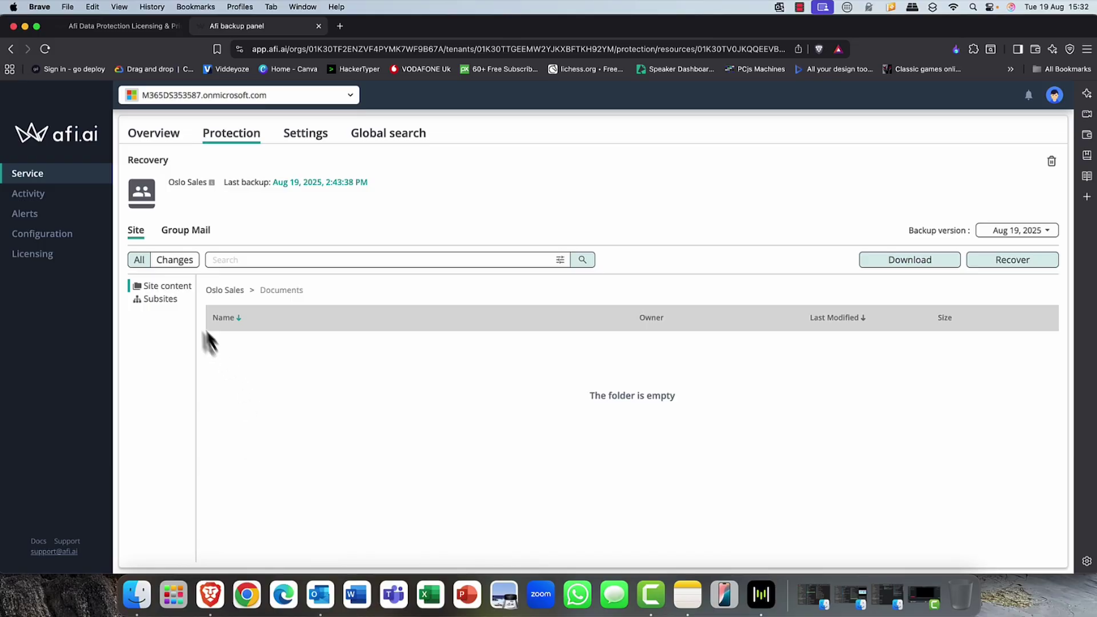
{"action": "left_click", "coordinate": [169, 292]}
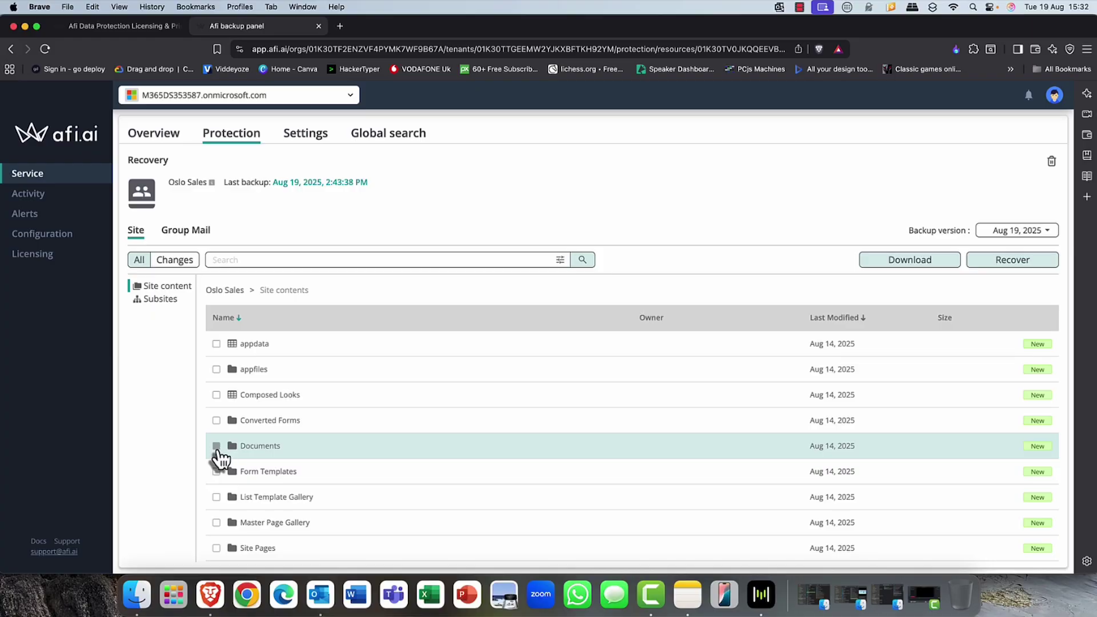
{"action": "left_click", "coordinate": [217, 447]}
{"action": "left_click", "coordinate": [170, 235]}
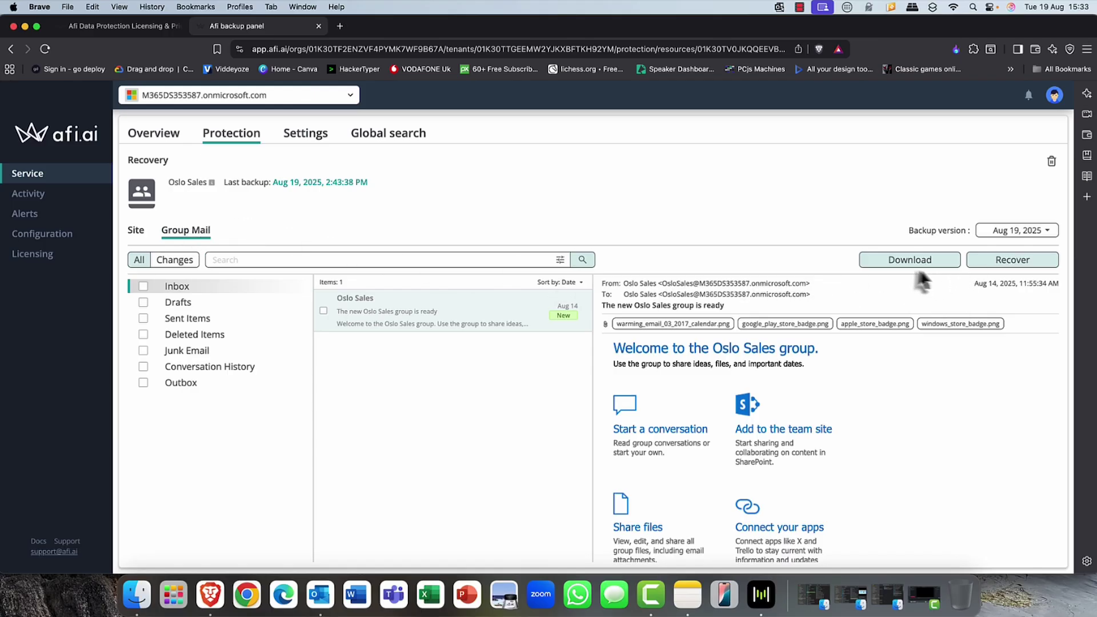
{"action": "left_click", "coordinate": [1012, 260]}
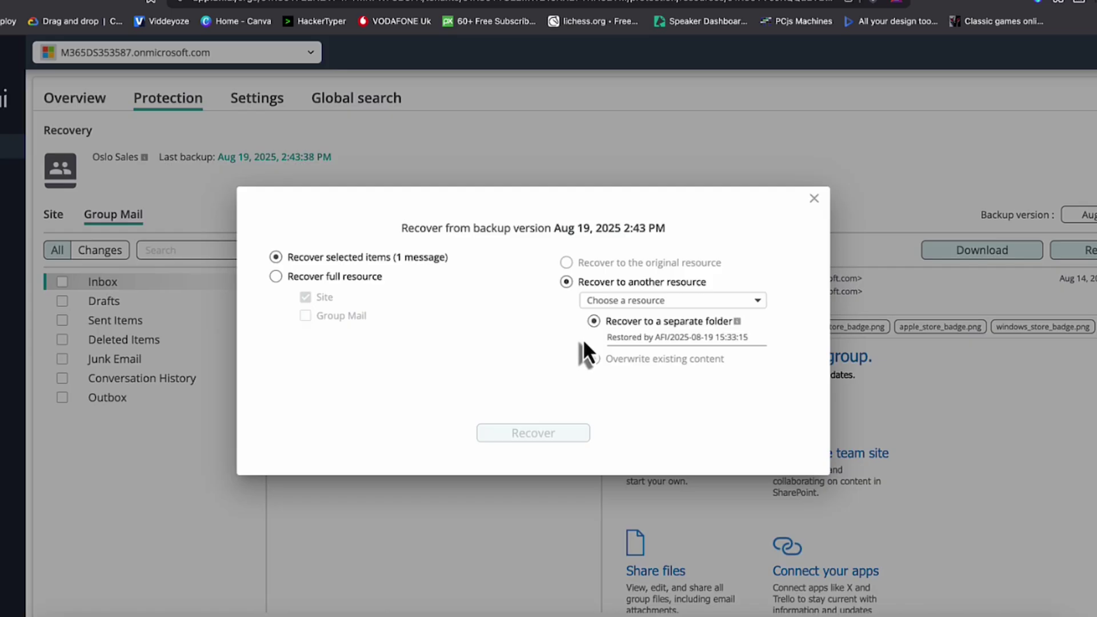
{"action": "left_click", "coordinate": [759, 301]}
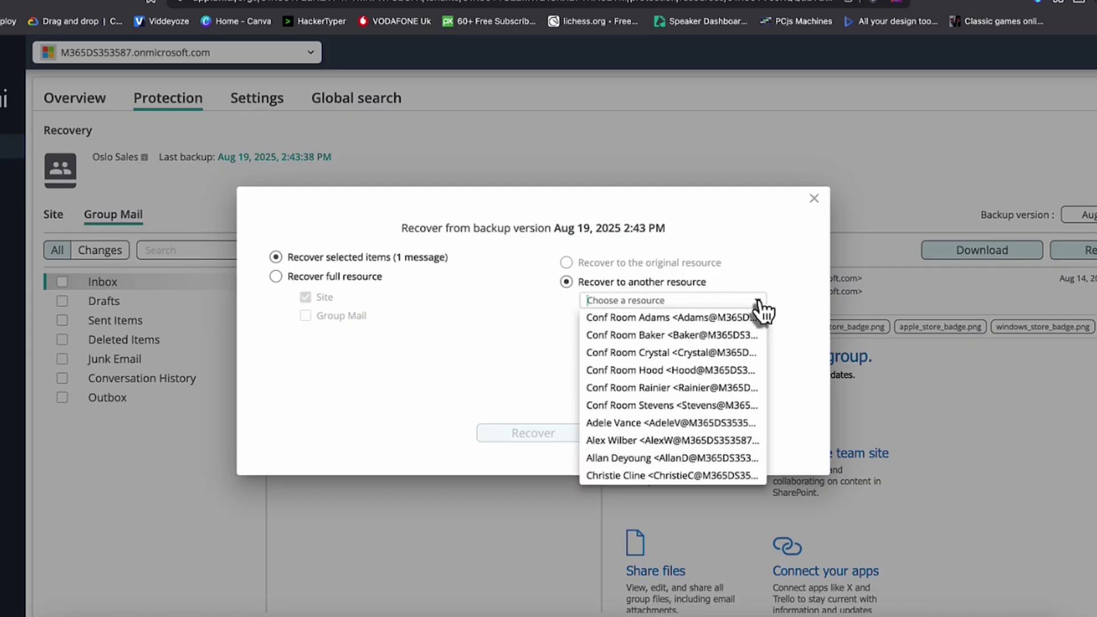
{"action": "left_click", "coordinate": [784, 282]}
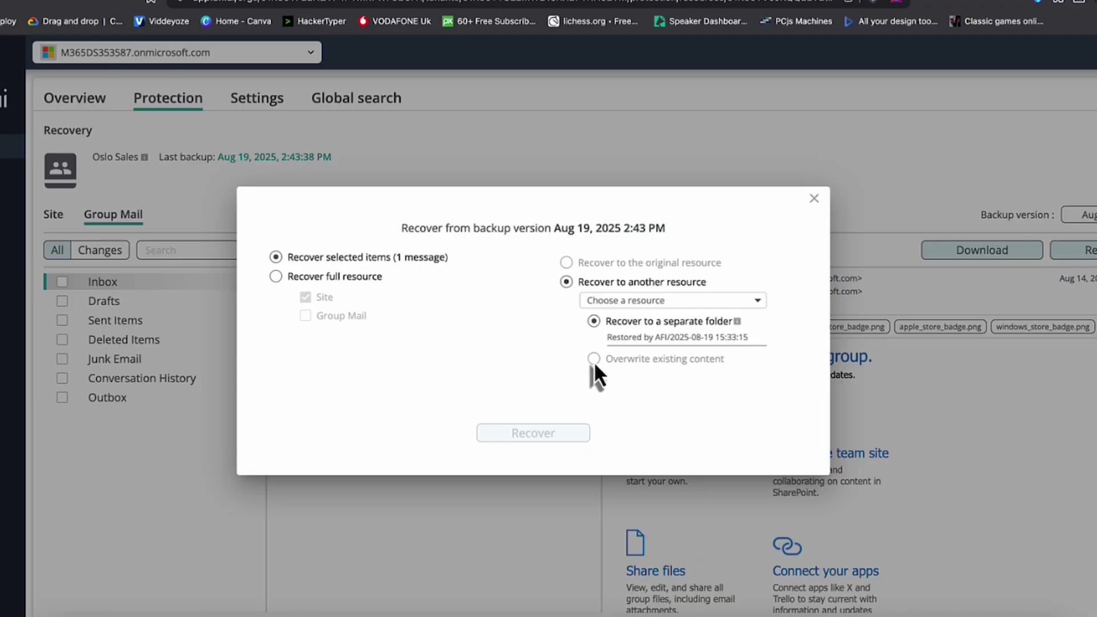
{"action": "left_click", "coordinate": [277, 280]}
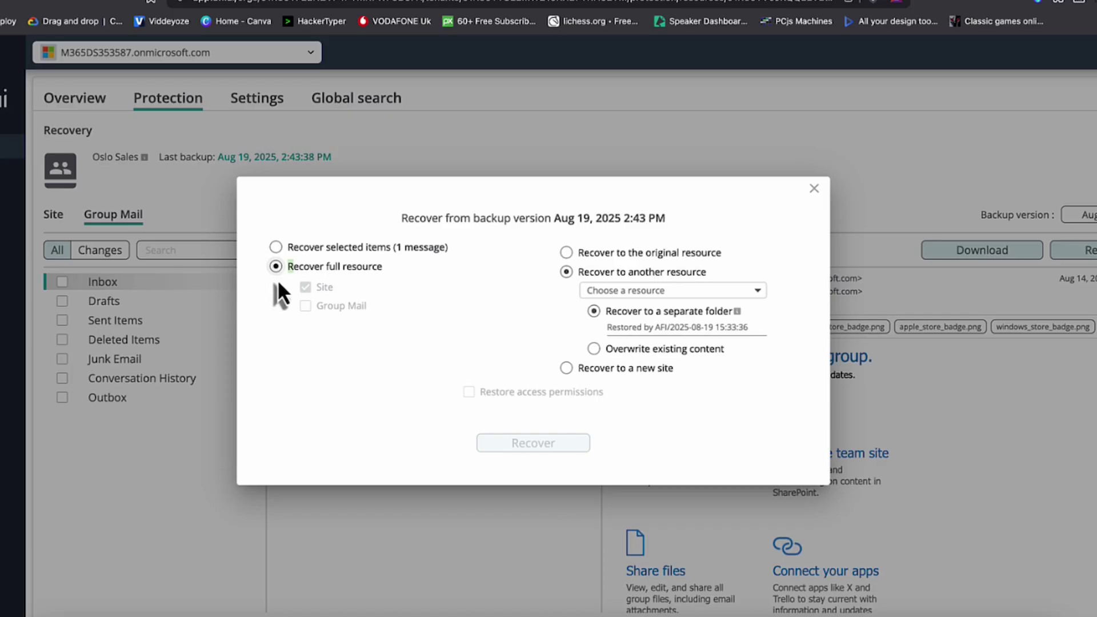
{"action": "left_click", "coordinate": [276, 247]}
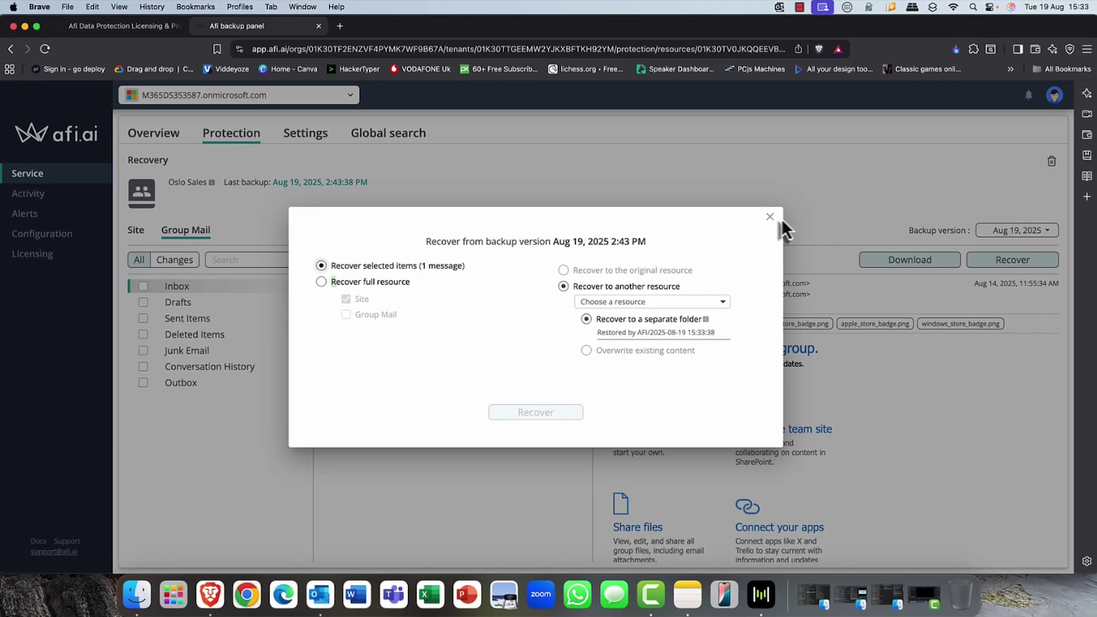
{"action": "left_click", "coordinate": [768, 218]}
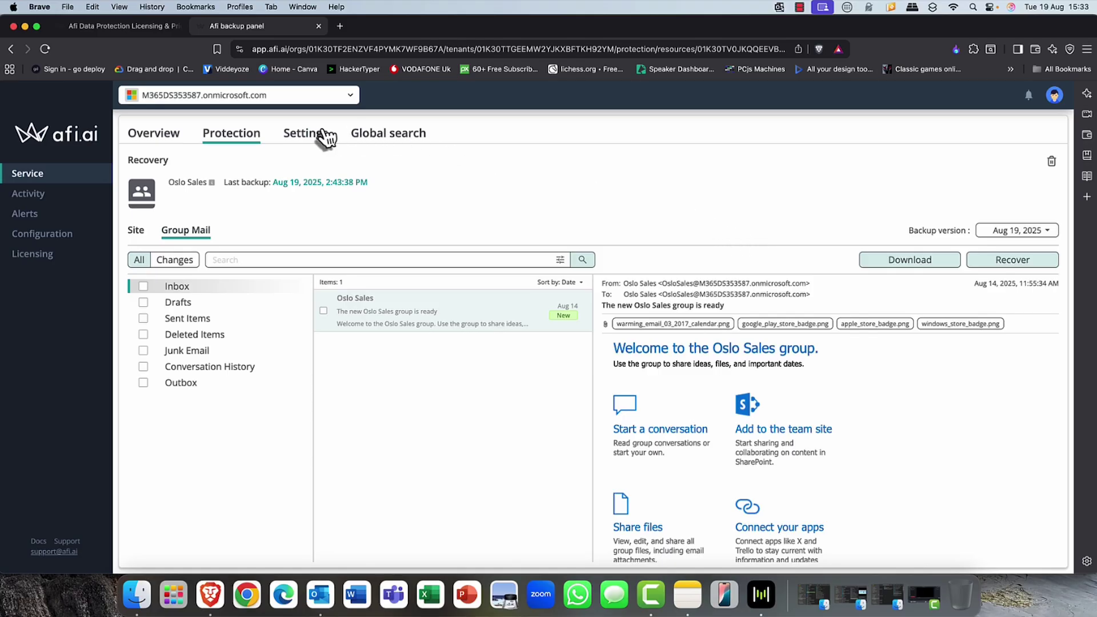
Return to the protected resources and open the SLA settings listing Gold, Silver and Bronze.
{"action": "left_click", "coordinate": [258, 137]}
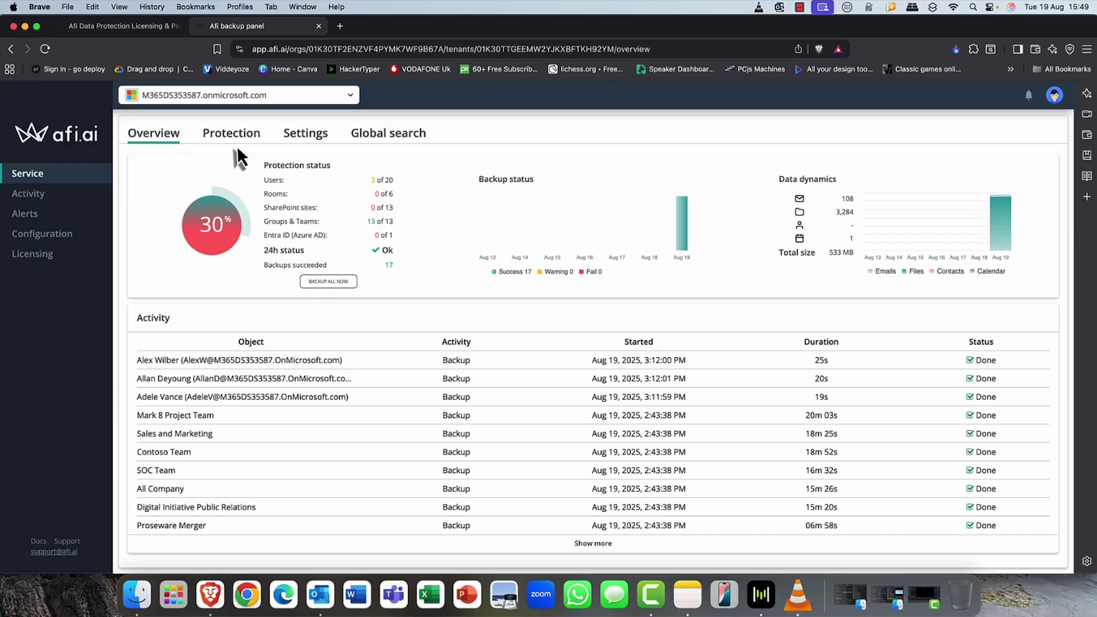
{"action": "left_click", "coordinate": [310, 140]}
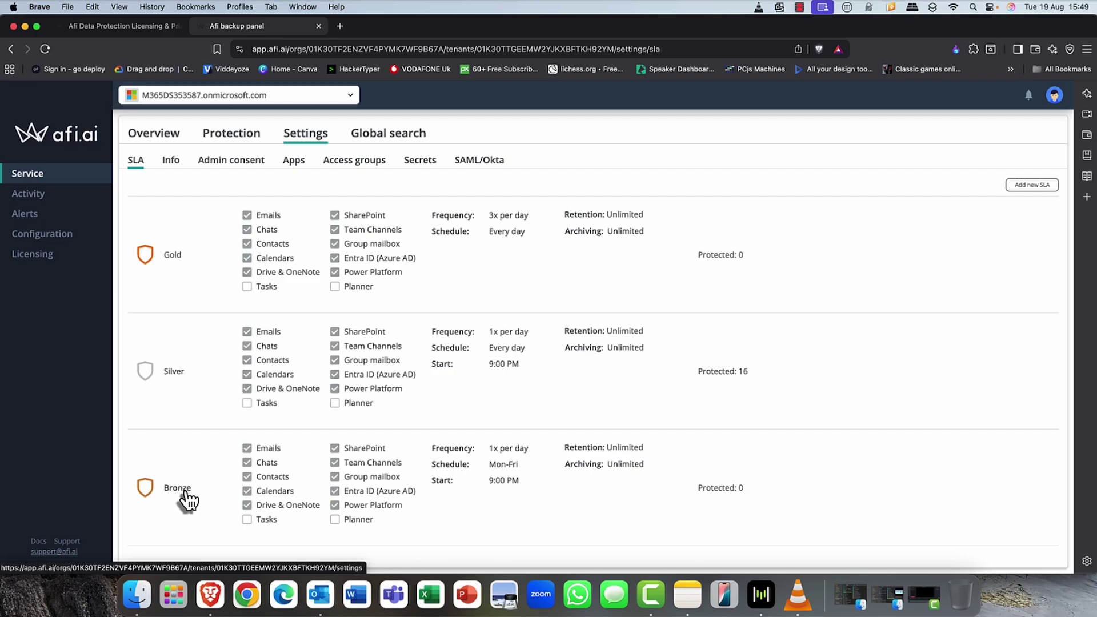
Open the Gold SLA and keep 3x per day frequency, Unlimited retention and Unlimited archiving.
{"action": "left_click", "coordinate": [409, 231]}
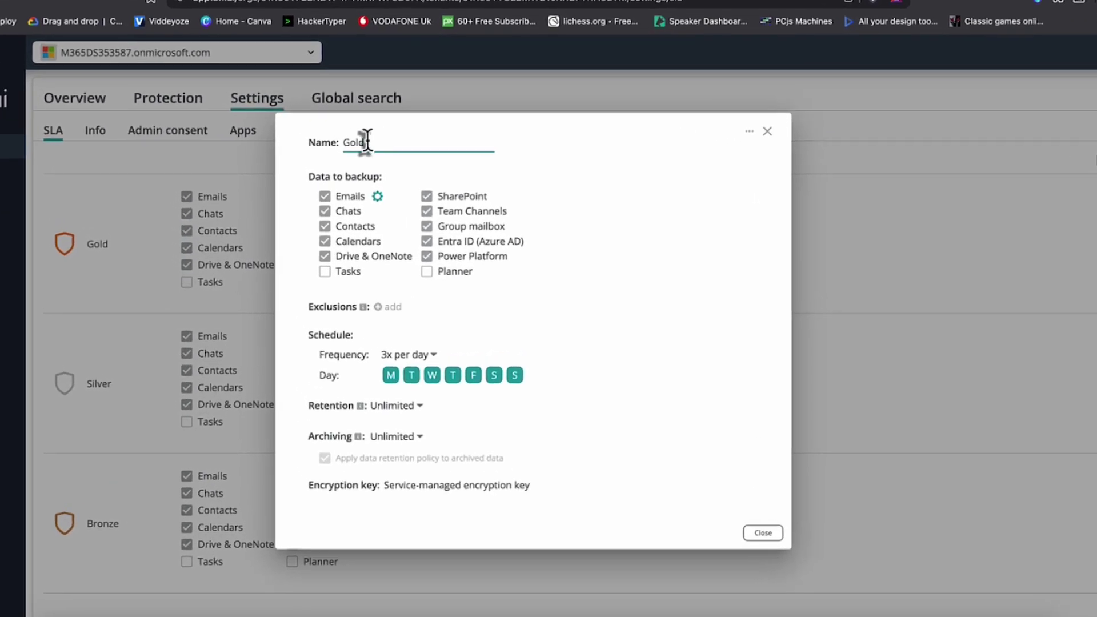
{"action": "left_click_drag", "start_coordinate": [394, 170], "coordinate": [360, 169]}
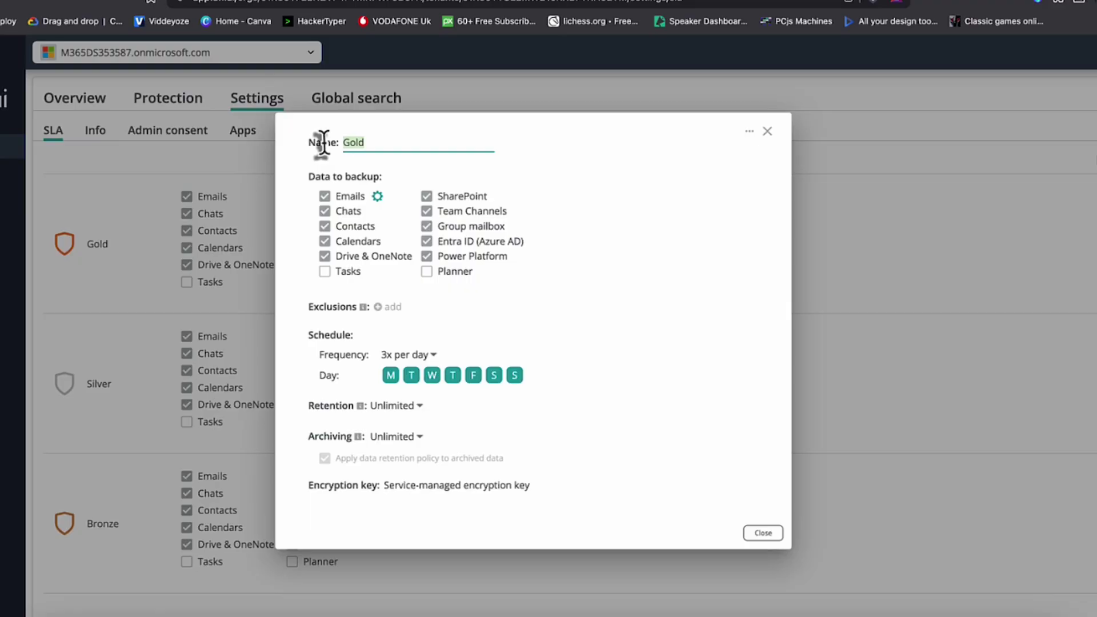
{"action": "left_click", "coordinate": [391, 143]}
{"action": "left_click", "coordinate": [432, 354]}
{"action": "left_click", "coordinate": [433, 355]}
{"action": "left_click", "coordinate": [420, 406]}
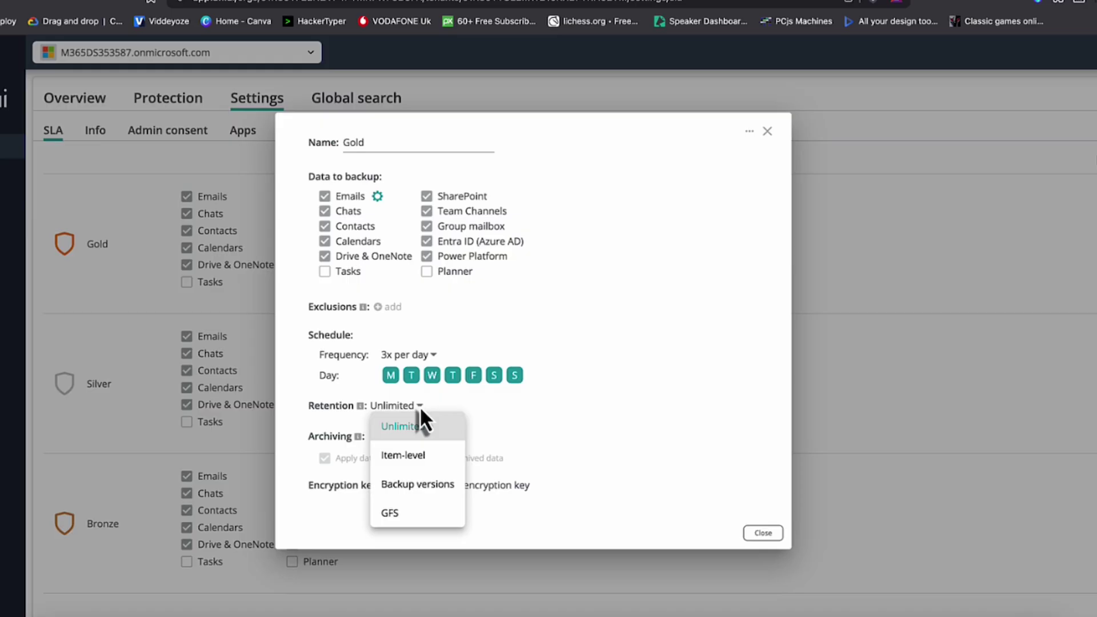
{"action": "left_click", "coordinate": [420, 420]}
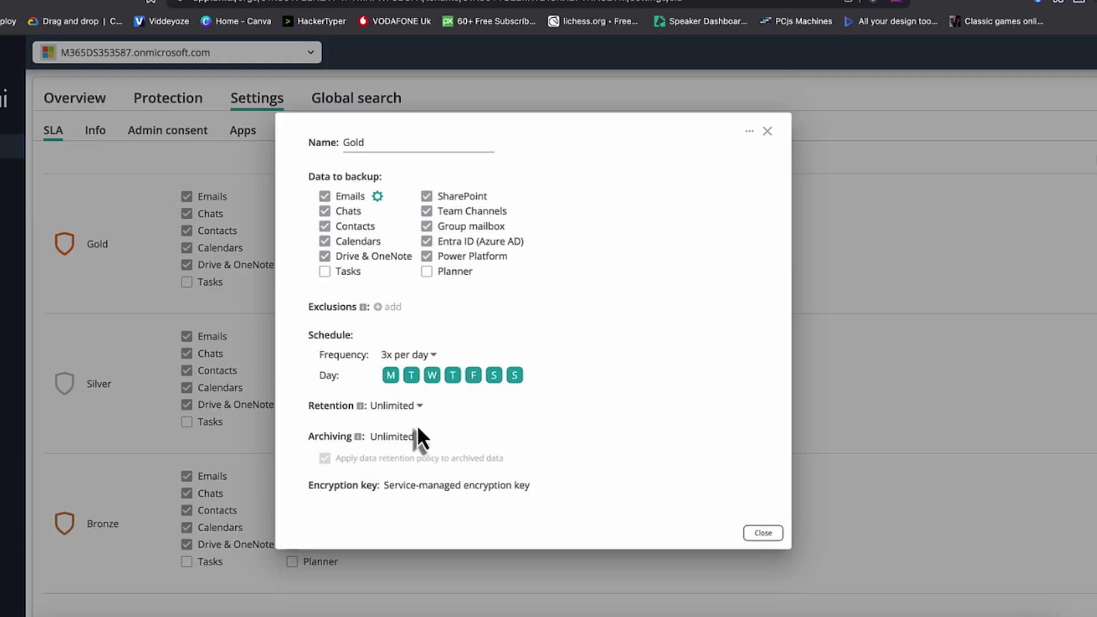
{"action": "left_click", "coordinate": [419, 437]}
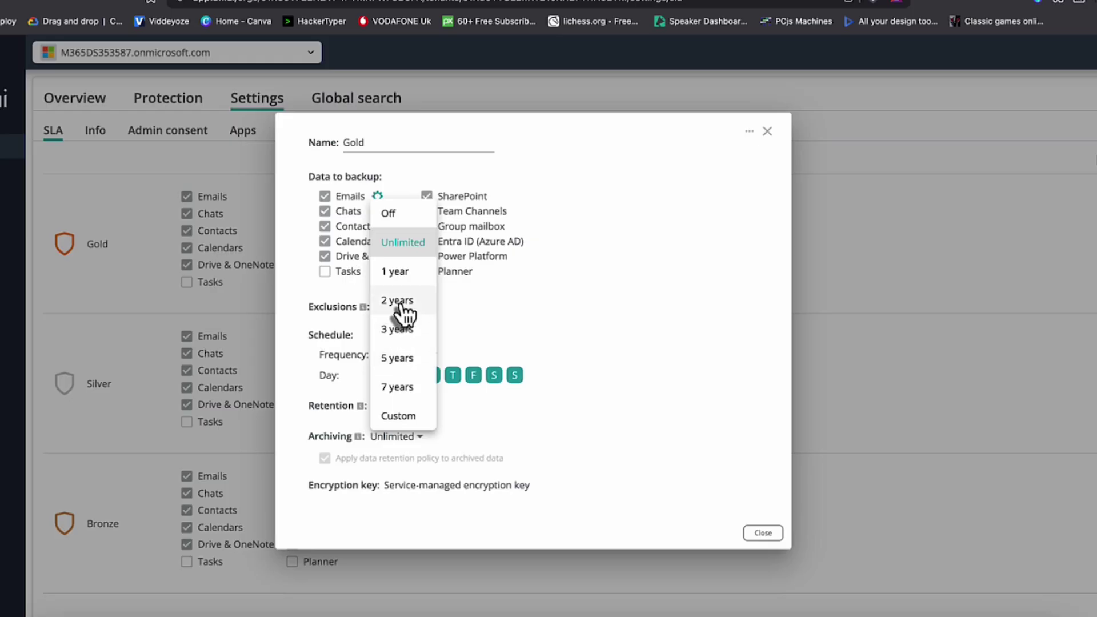
{"action": "left_click", "coordinate": [391, 416]}
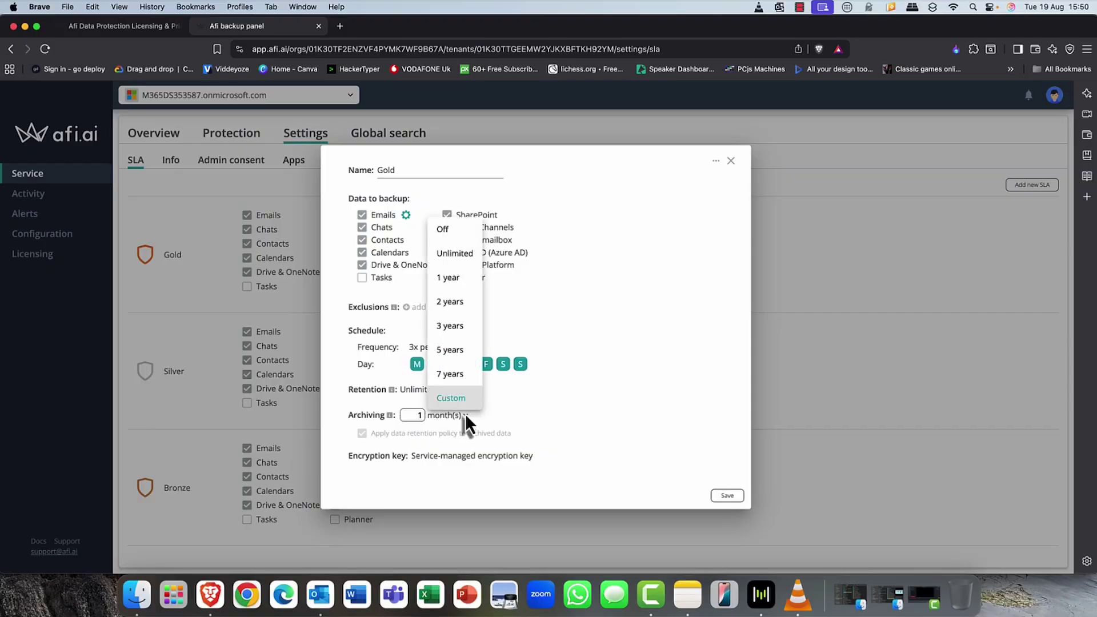
{"action": "left_click", "coordinate": [452, 255]}
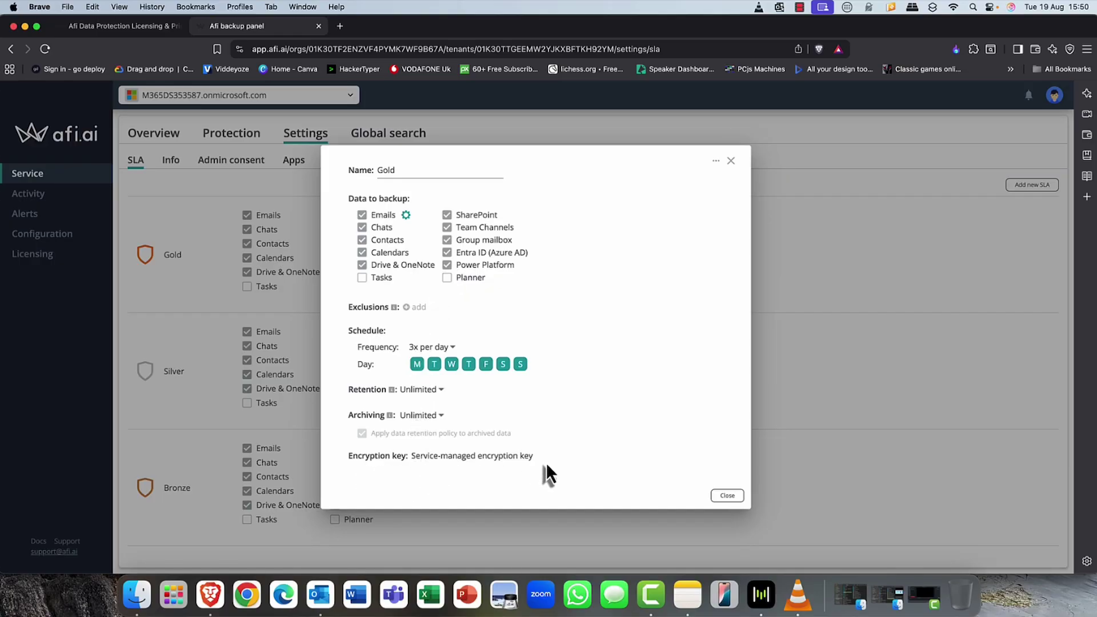
Close the Gold SLA, then browse the tenant Info, Admin consent and API Apps pages.
{"action": "left_click", "coordinate": [728, 496]}
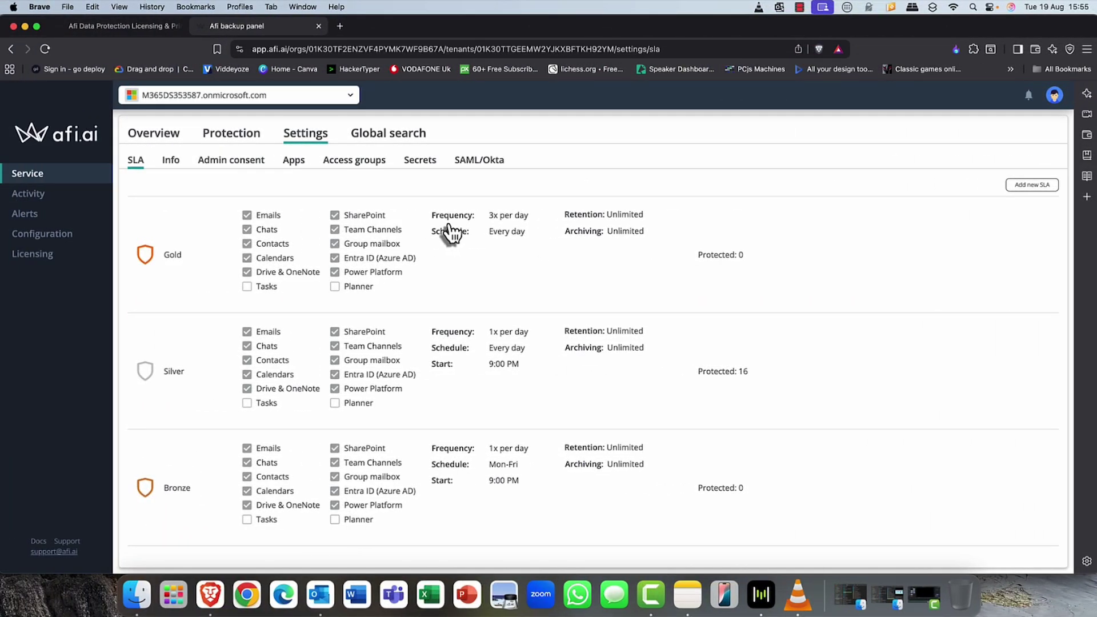
{"action": "left_click", "coordinate": [171, 161]}
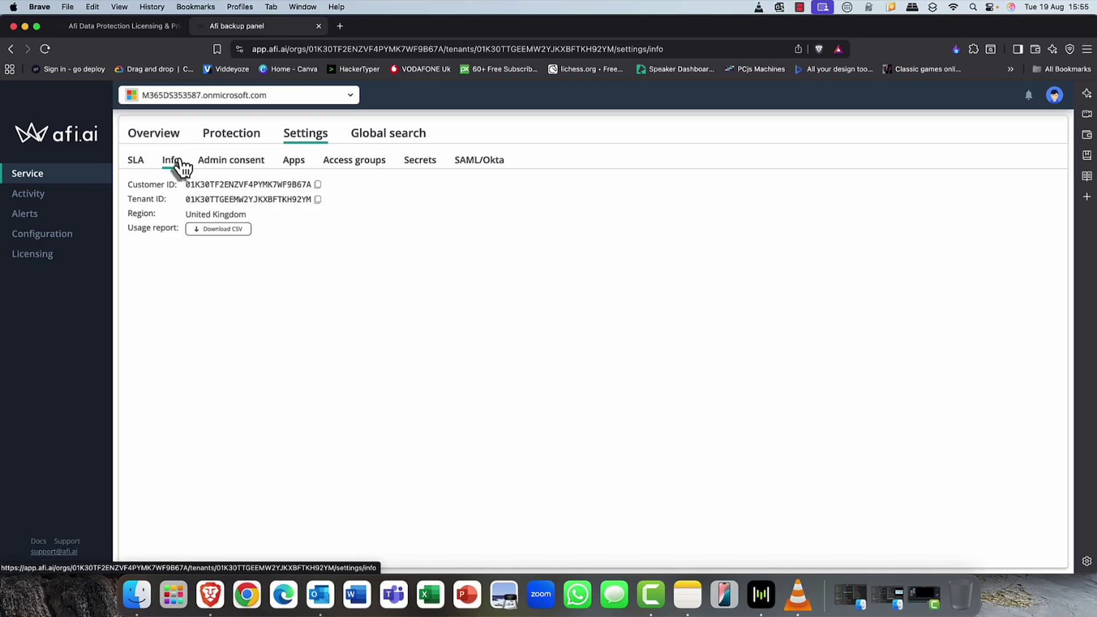
{"action": "left_click", "coordinate": [230, 163]}
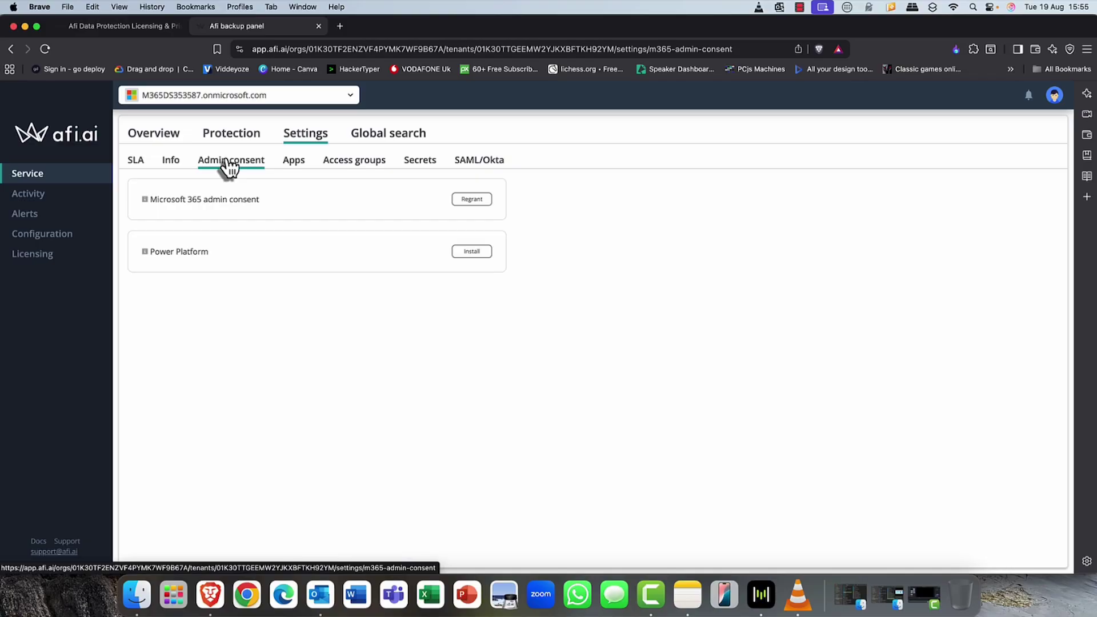
{"action": "left_click", "coordinate": [301, 164]}
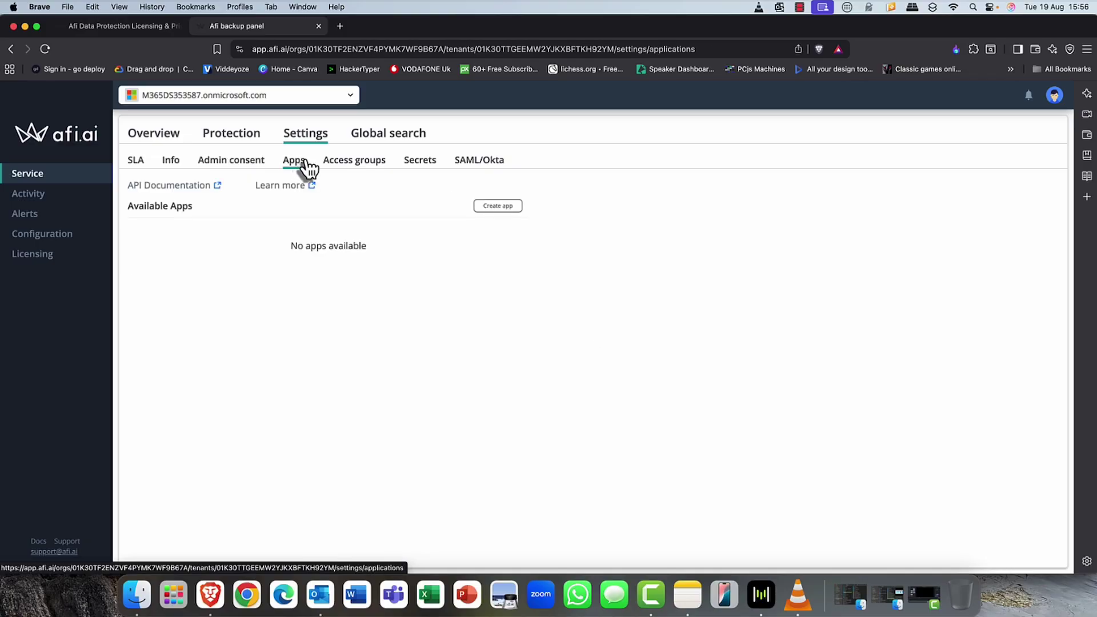
{"action": "left_click", "coordinate": [498, 206]}
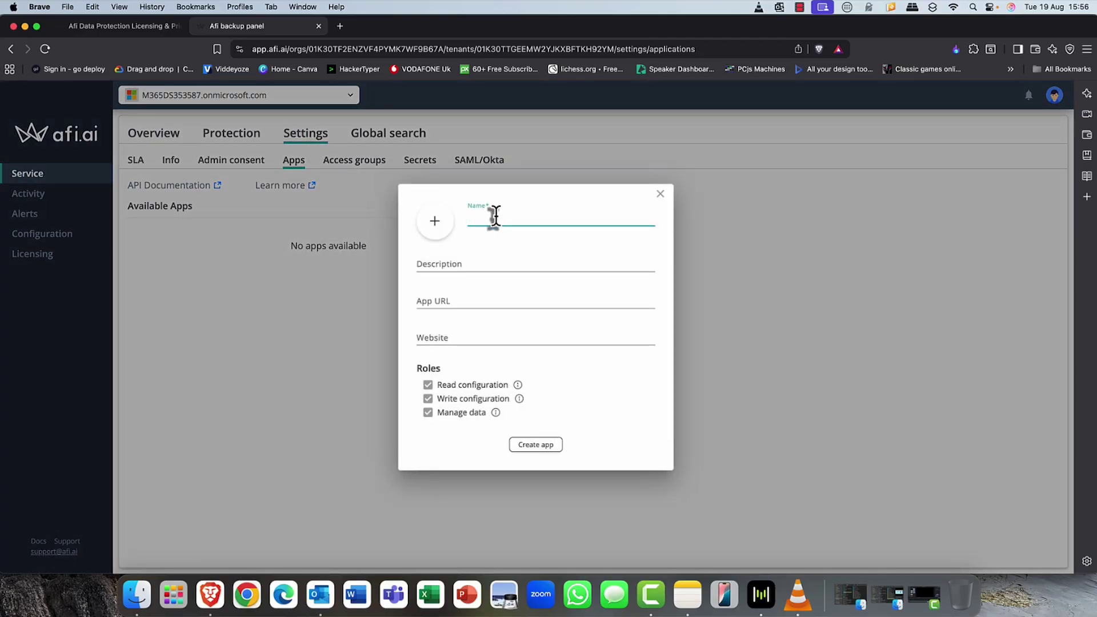
{"action": "key", "text": "Escape"}
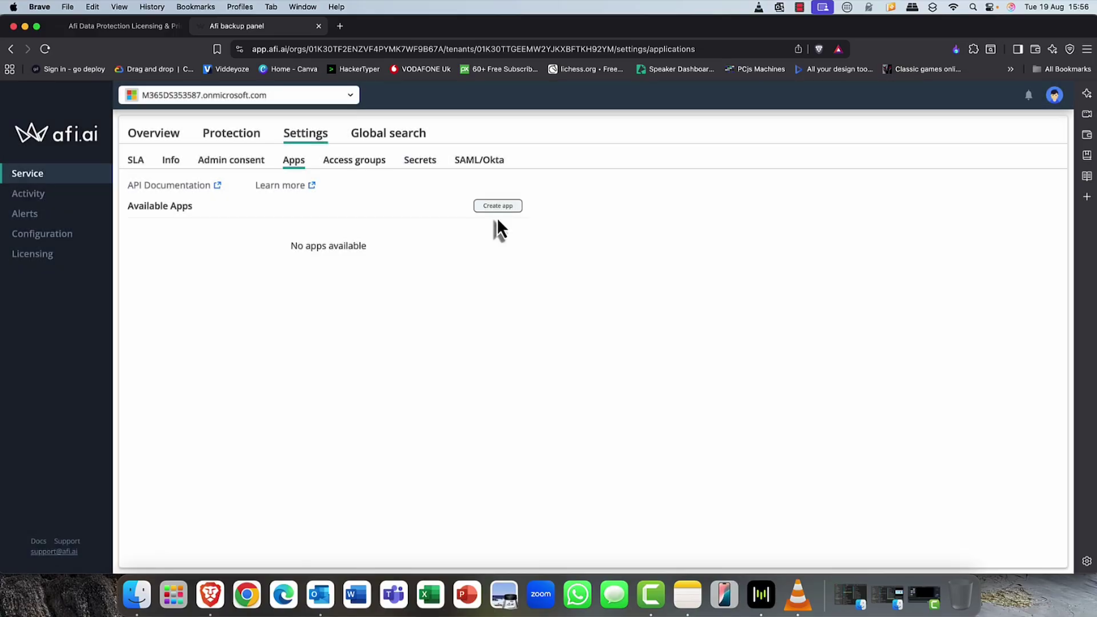
Review the access groups, encryption key settings and SAML/Okta identity provider choices.
{"action": "left_click", "coordinate": [350, 161]}
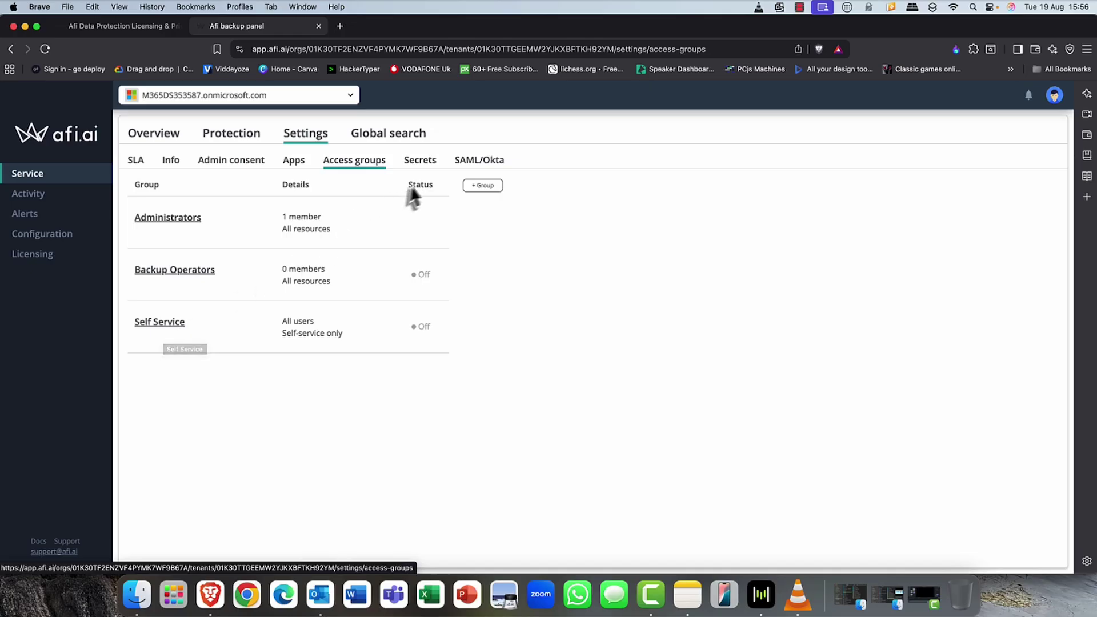
{"action": "left_click", "coordinate": [433, 165]}
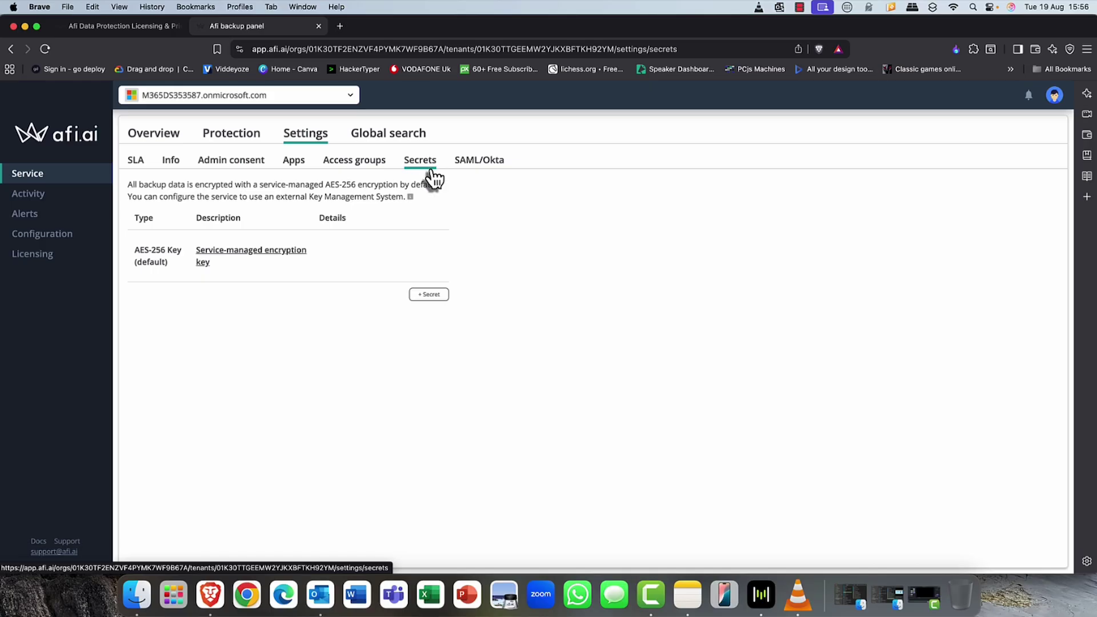
{"action": "left_click", "coordinate": [482, 169]}
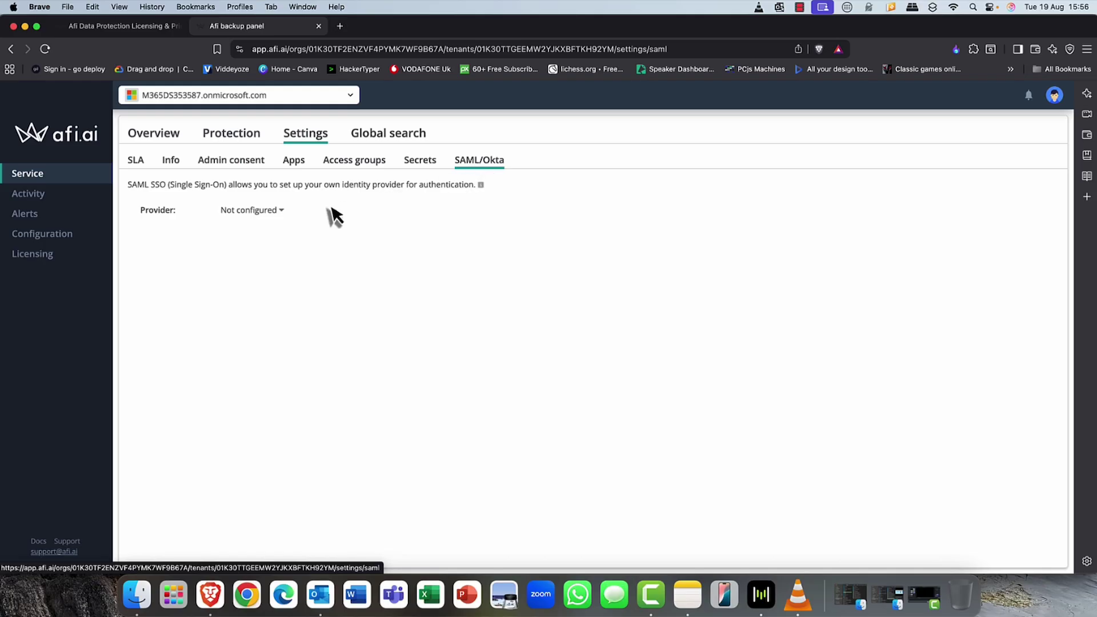
{"action": "left_click", "coordinate": [279, 211]}
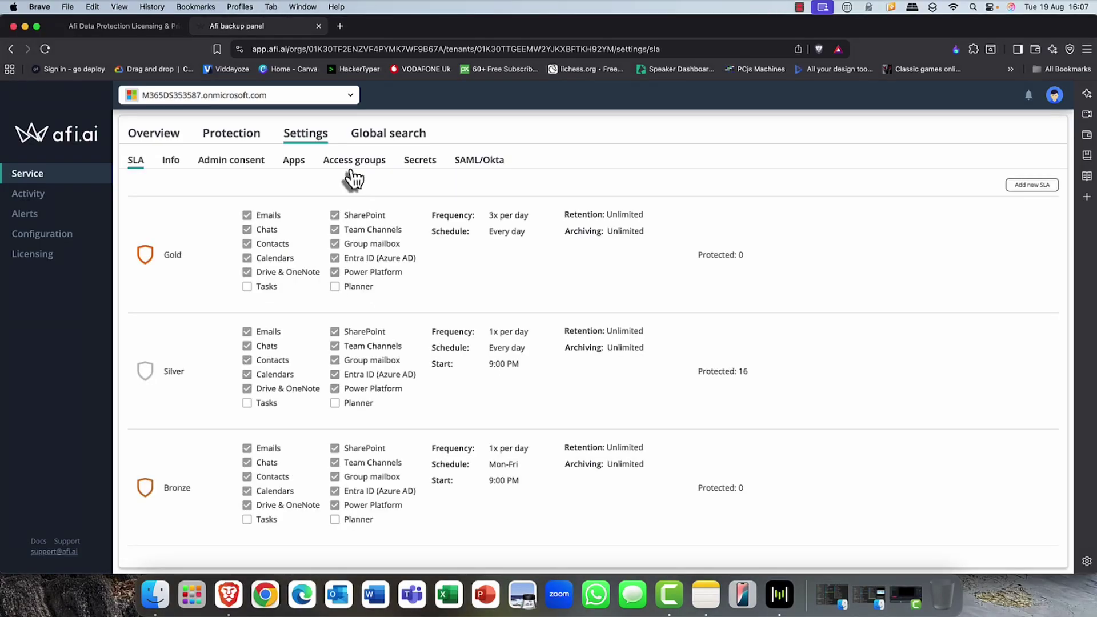
Run a global backup search for the user's name, keeping the workload on emails only.
{"action": "left_click", "coordinate": [403, 135]}
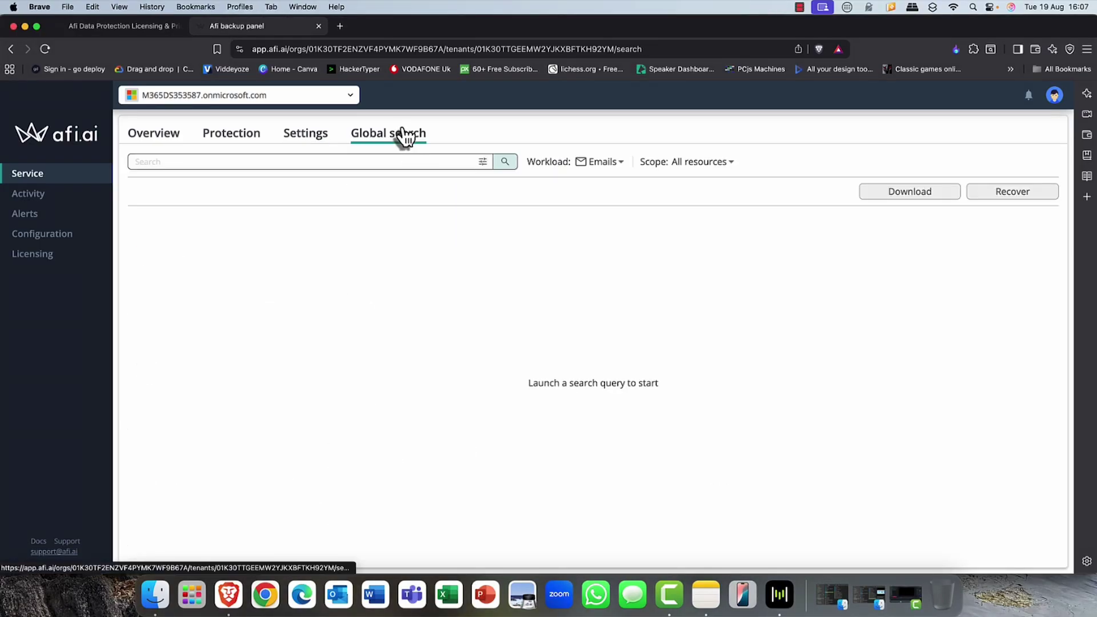
{"action": "left_click", "coordinate": [363, 164]}
{"action": "type", "text": "ad"}
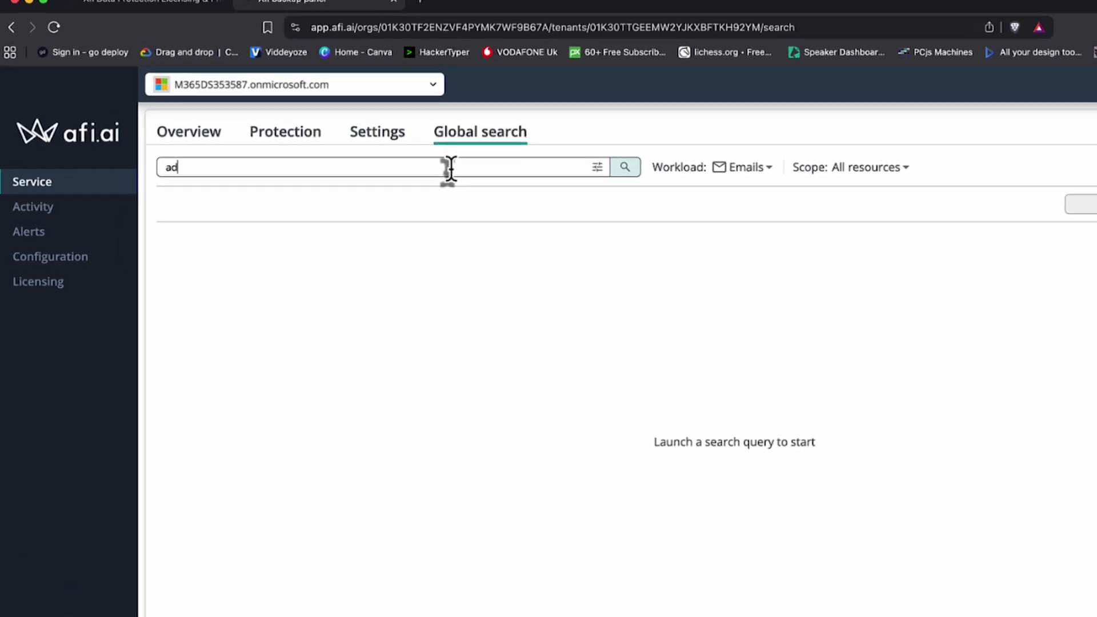
{"action": "type", "text": "el"}
{"action": "key", "text": "Return"}
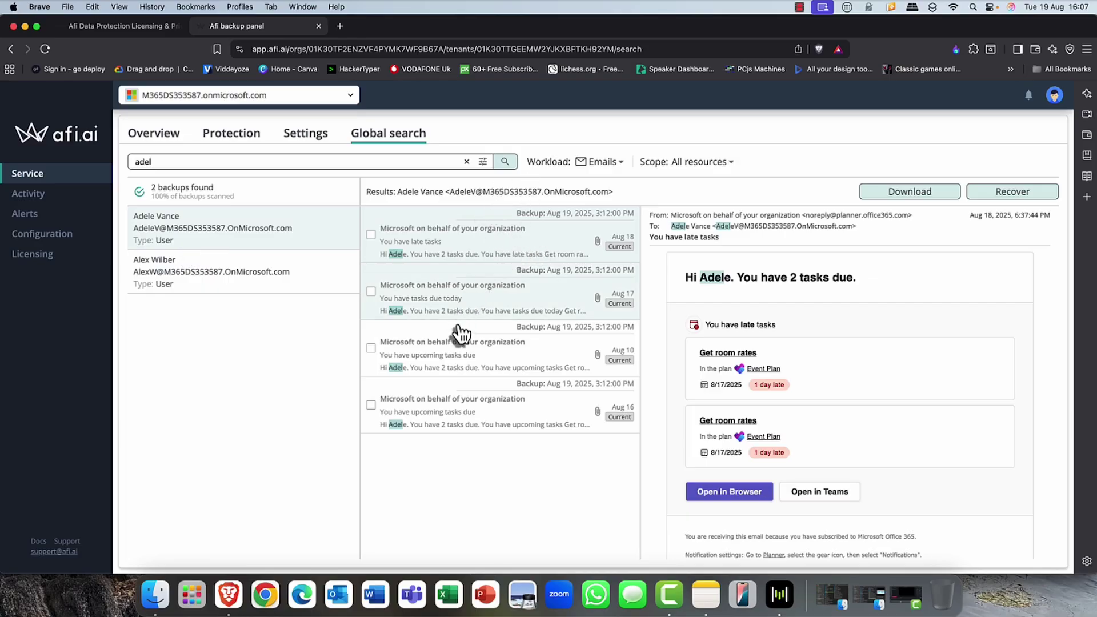
{"action": "left_click", "coordinate": [621, 163]}
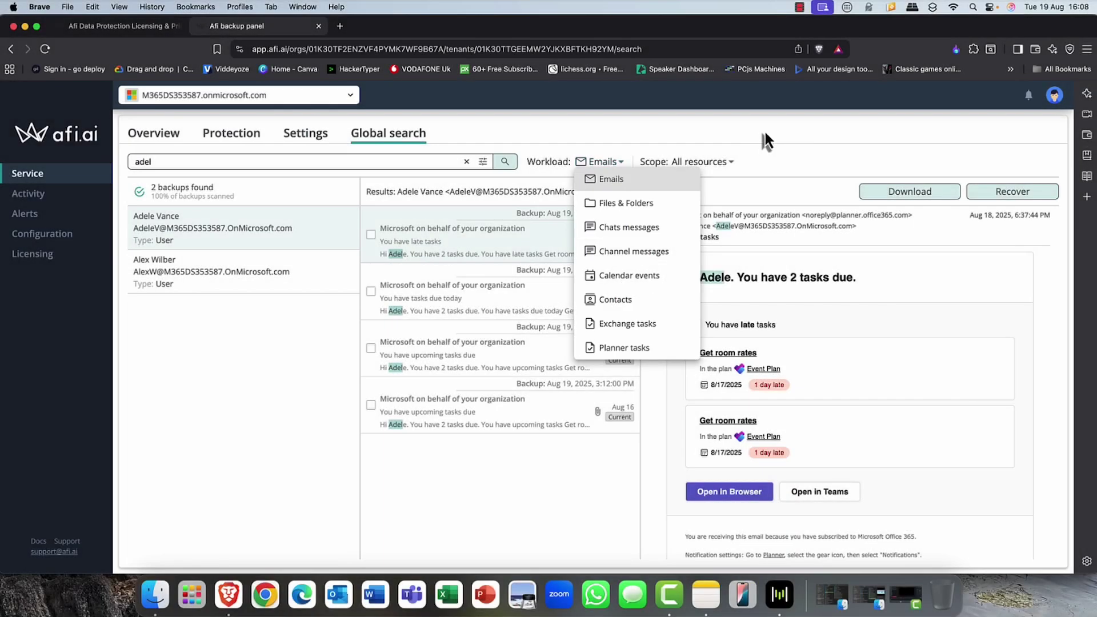
{"action": "left_click", "coordinate": [764, 134]}
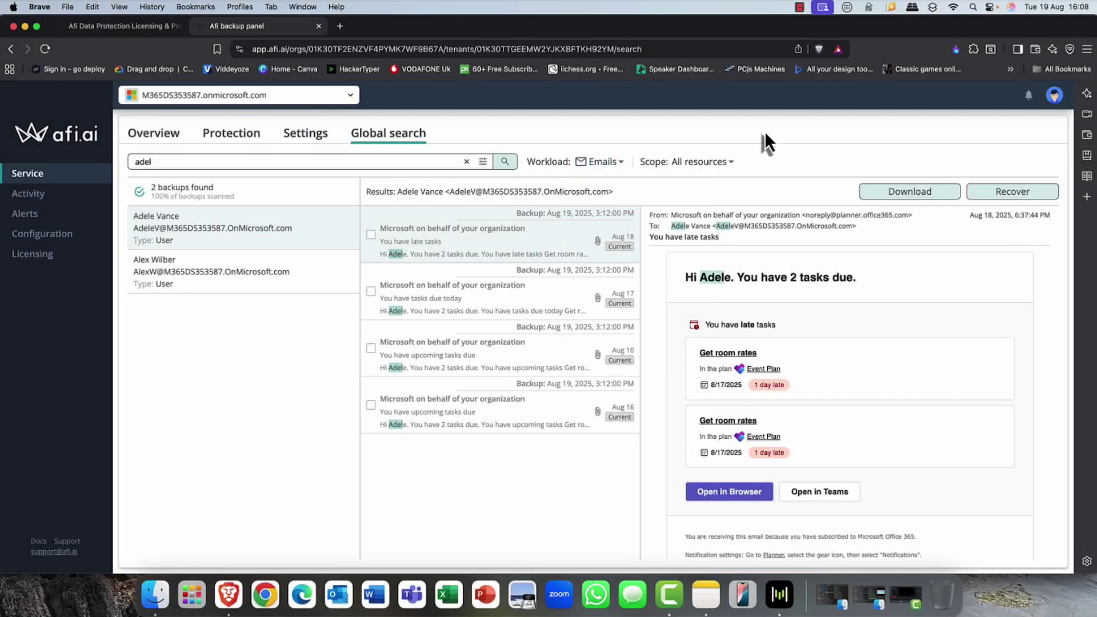
Download the selected task-reminder email using Export as PST instead of EML.
{"action": "left_click", "coordinate": [900, 191]}
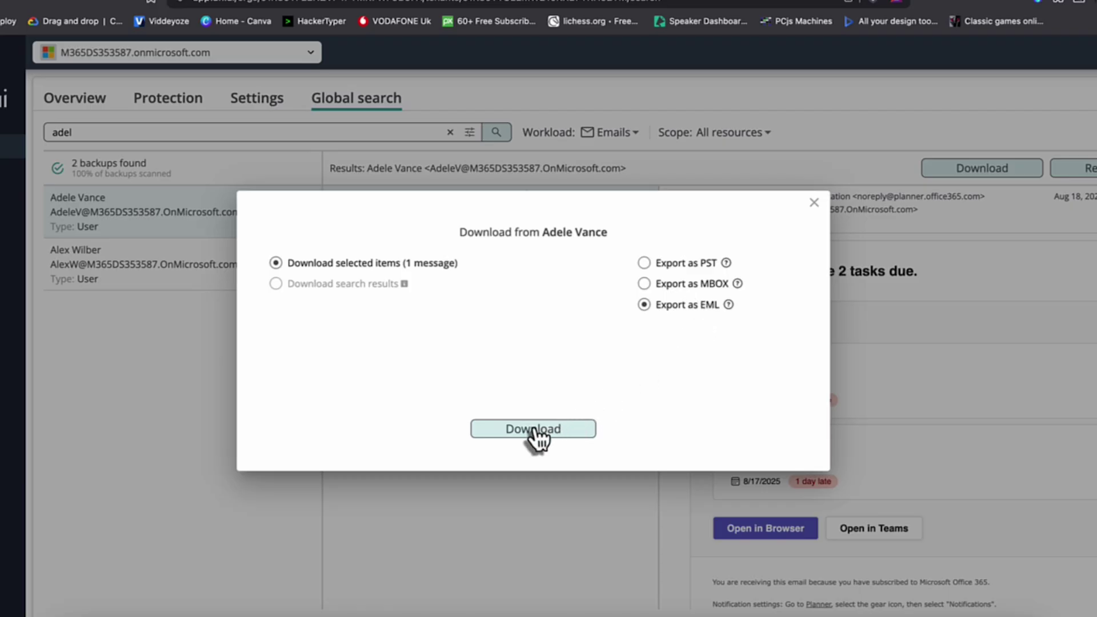
{"action": "left_click", "coordinate": [645, 263]}
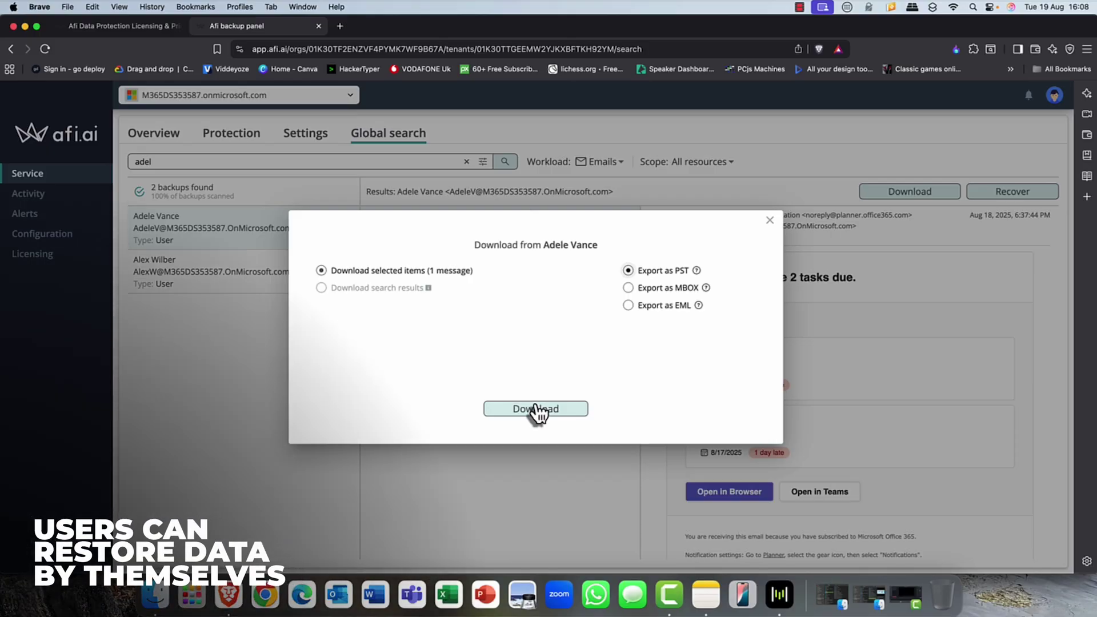
{"action": "left_click", "coordinate": [567, 409]}
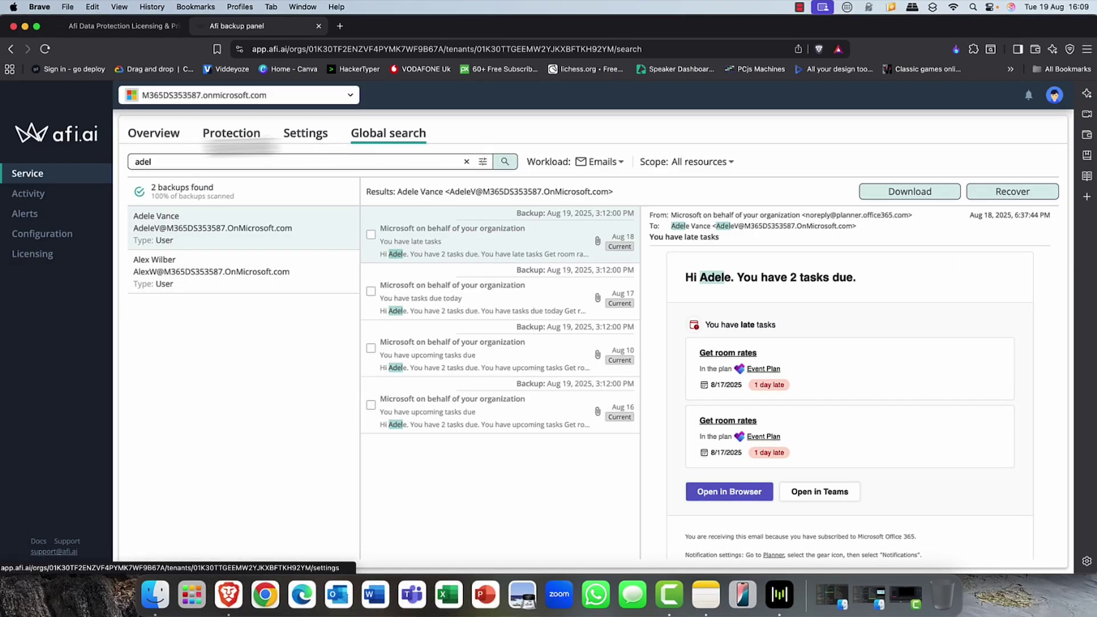
Open the Activity log, then inspect and close the latest backup task's details.
{"action": "left_click", "coordinate": [37, 197]}
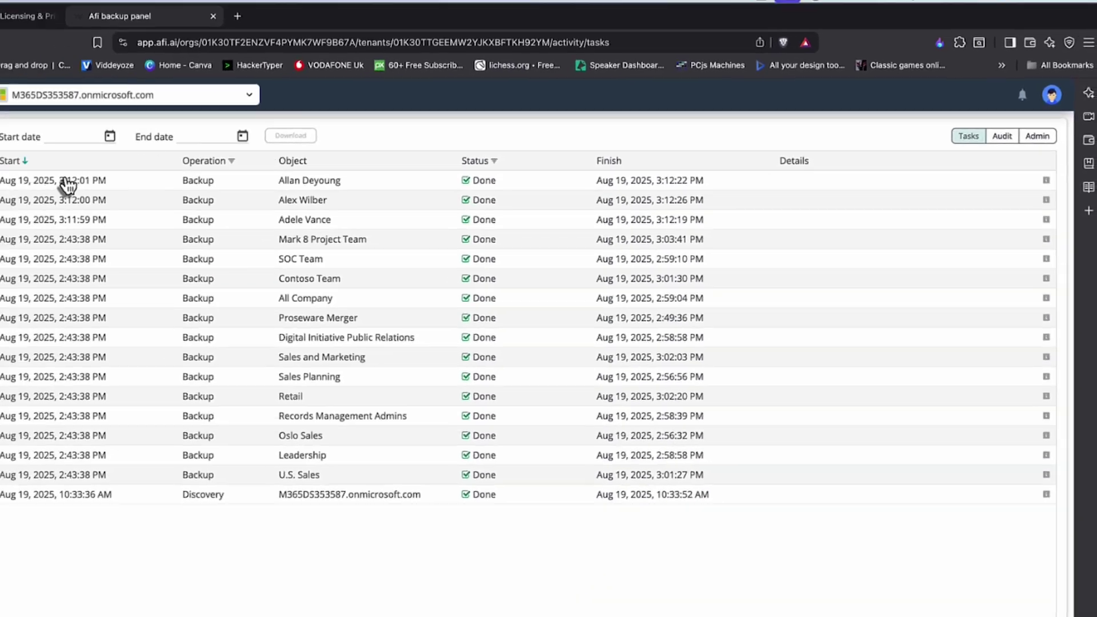
{"action": "left_click", "coordinate": [190, 170]}
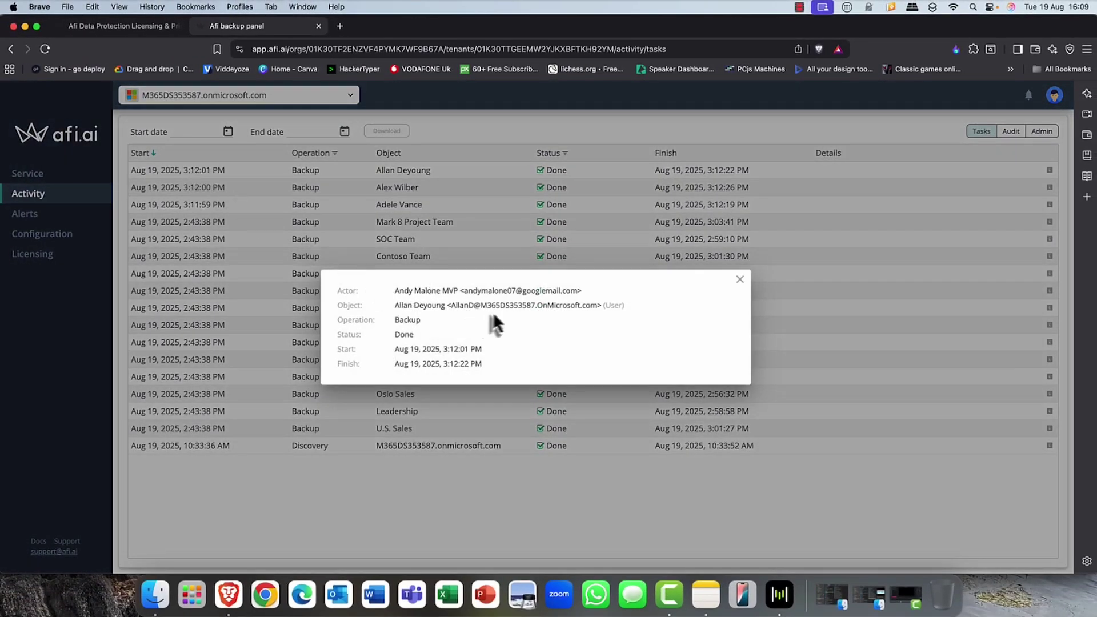
{"action": "left_click", "coordinate": [741, 282]}
In the Audit log, inspect the latest entry's details, then switch to the Admin log.
{"action": "left_click", "coordinate": [1016, 138]}
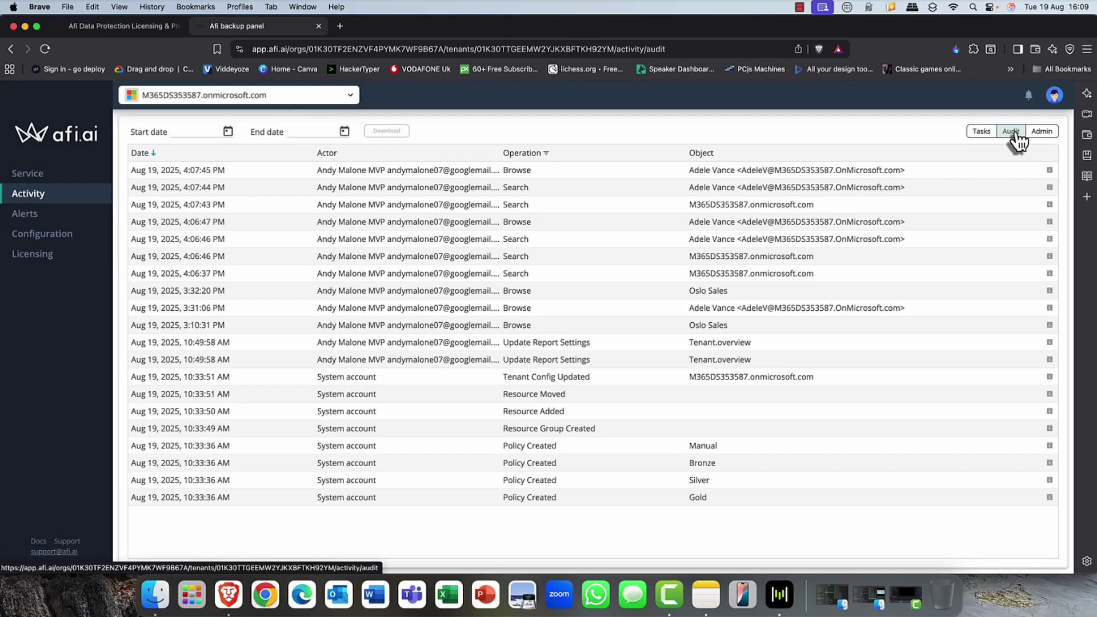
{"action": "left_click", "coordinate": [369, 166]}
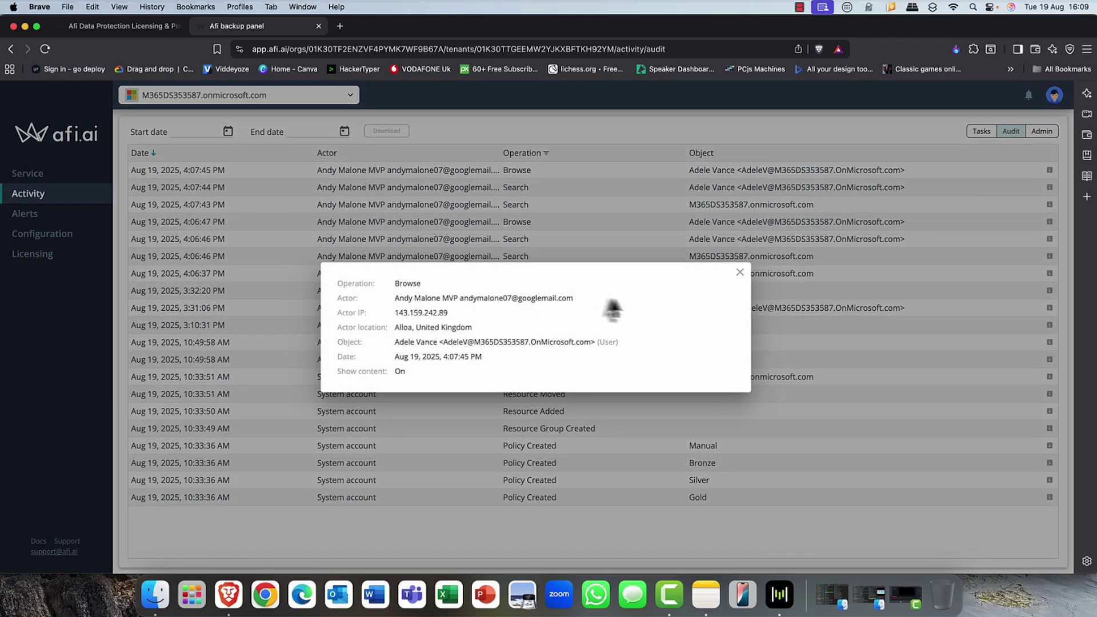
{"action": "left_click", "coordinate": [739, 272]}
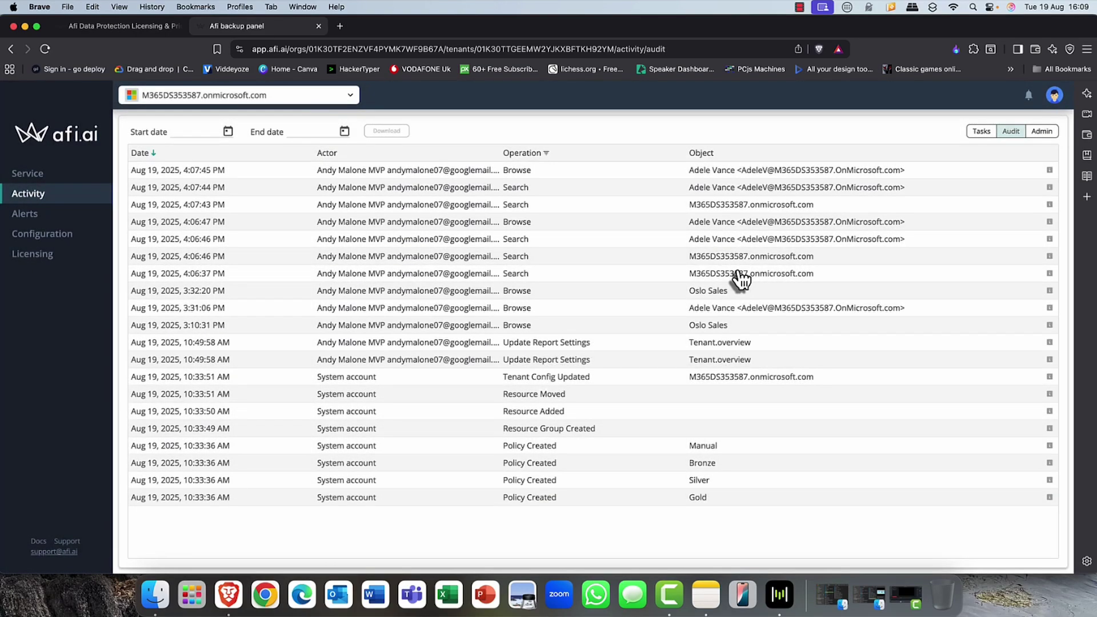
{"action": "left_click", "coordinate": [1044, 134]}
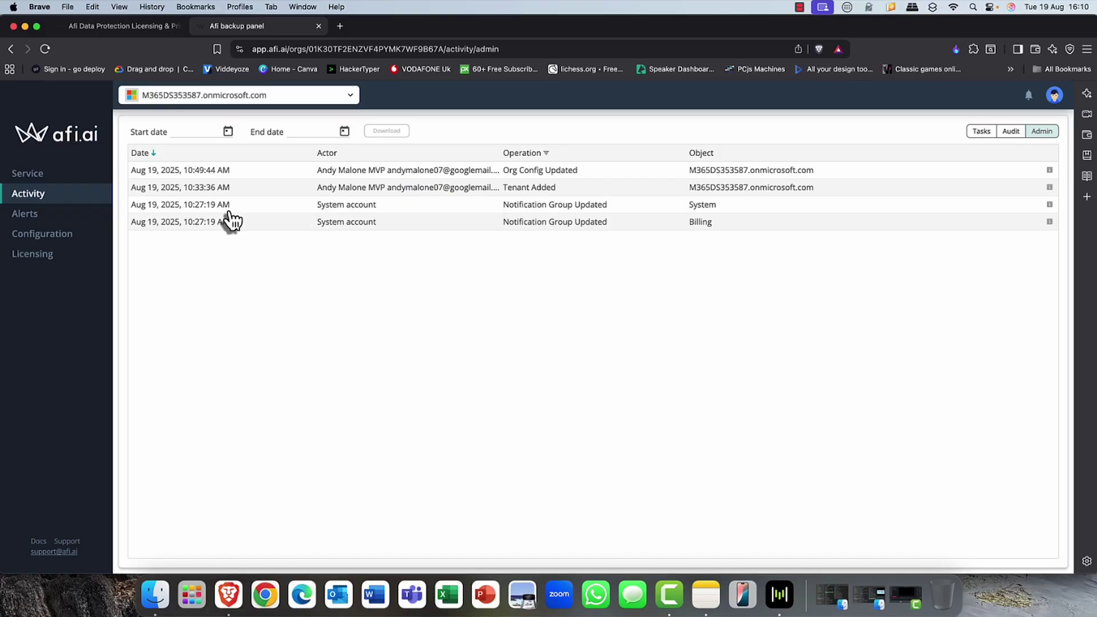
Check the empty Alerts page, then go to Configuration's Reports page.
{"action": "left_click", "coordinate": [33, 216]}
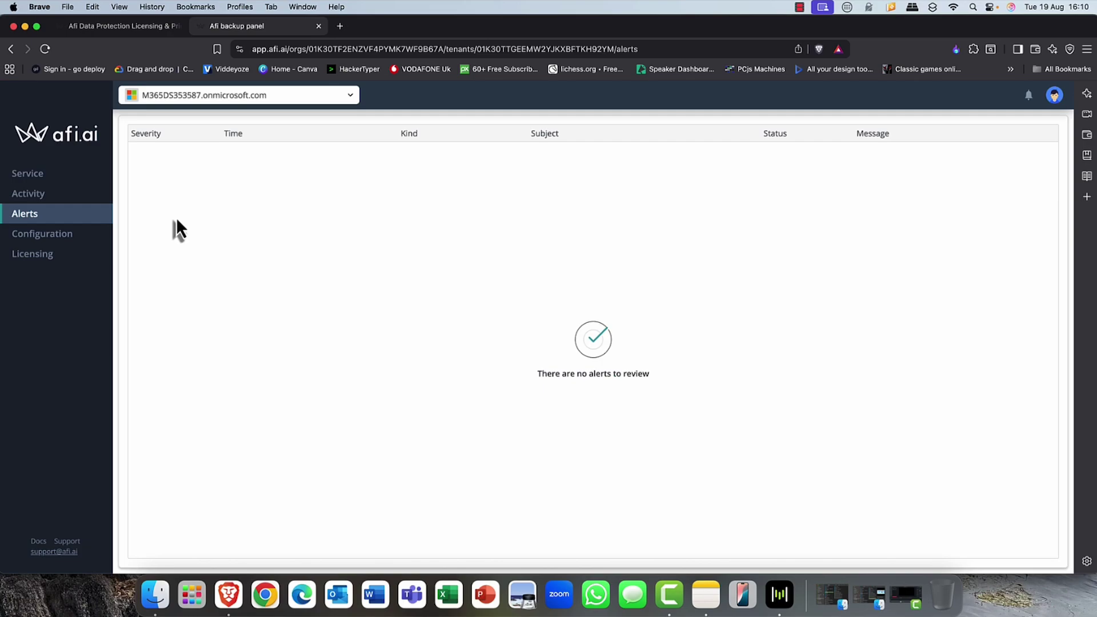
{"action": "left_click", "coordinate": [60, 237]}
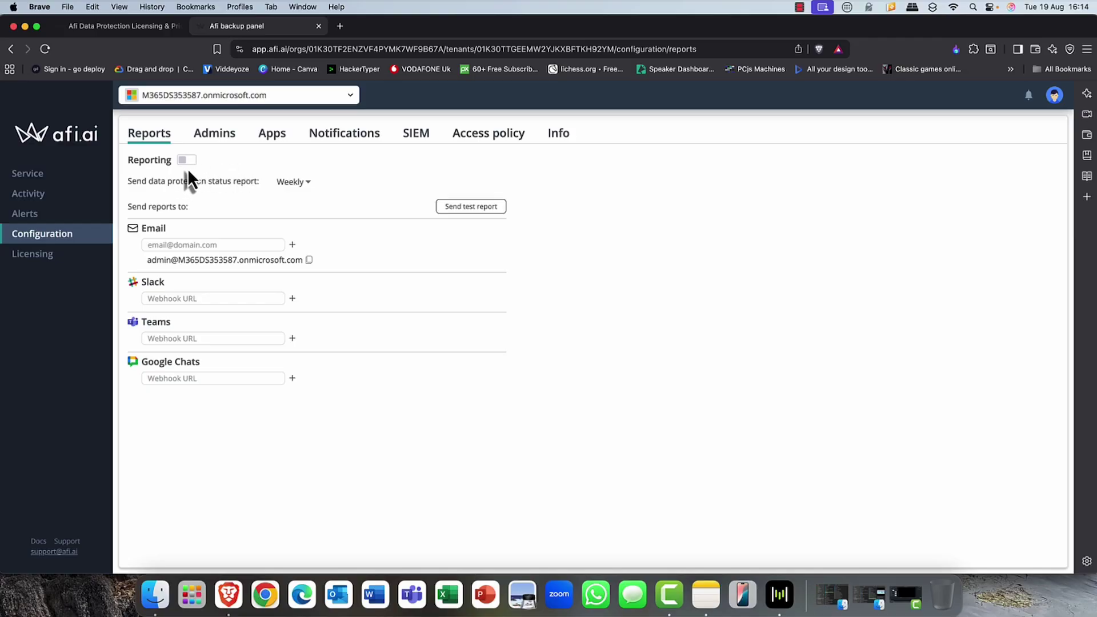
Switch the weekly data protection status Reporting toggle on.
{"action": "left_click", "coordinate": [187, 161]}
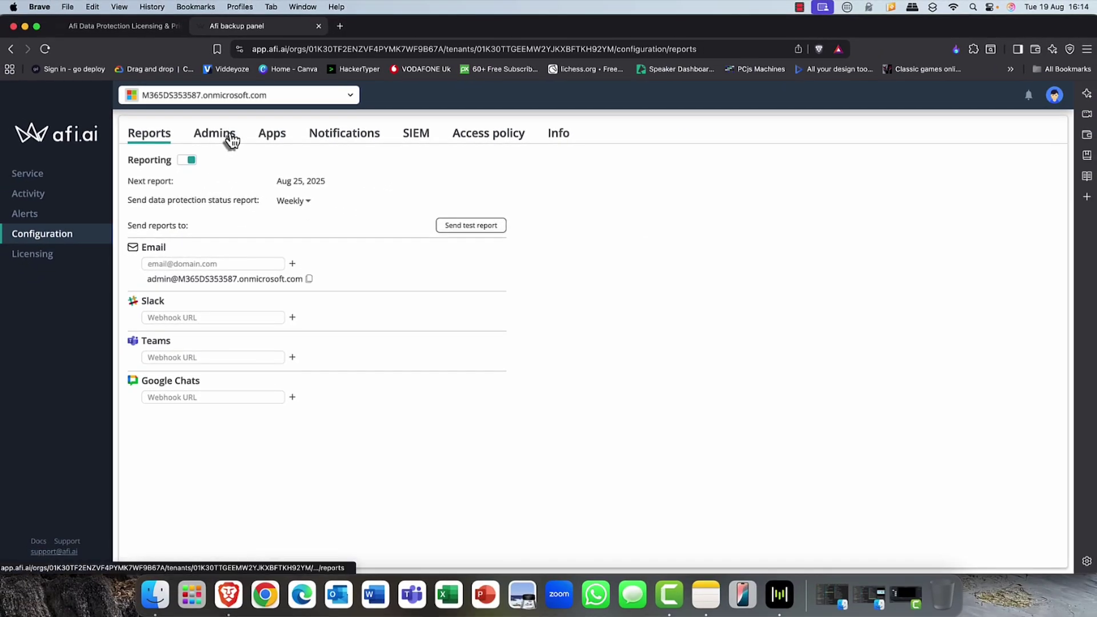
On the Admins page, view and close the Organization Administrators group details.
{"action": "left_click", "coordinate": [232, 140]}
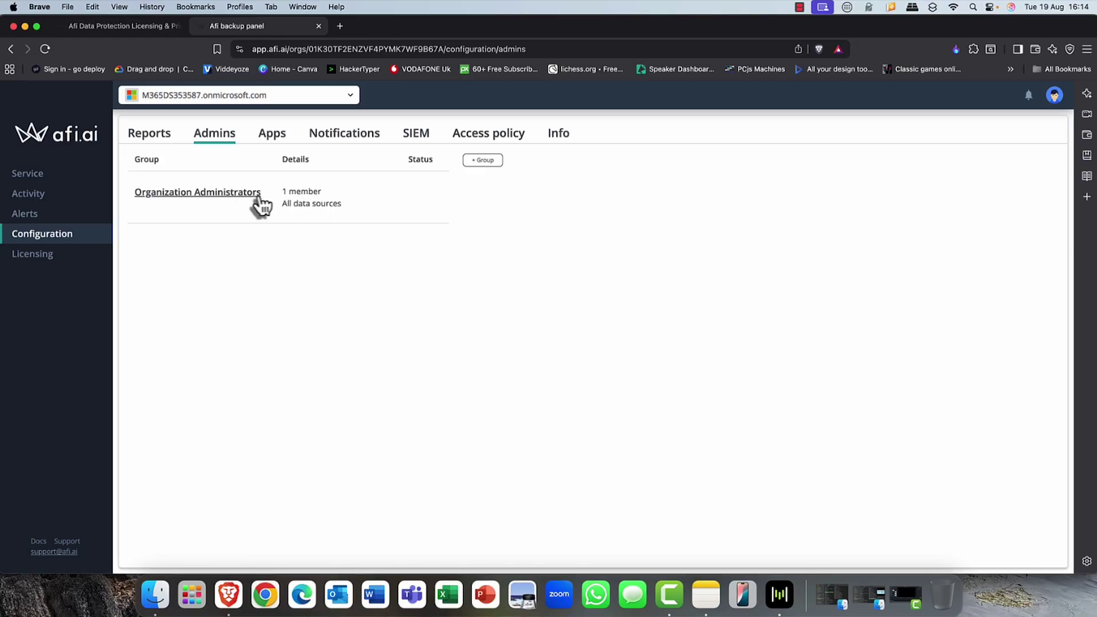
{"action": "left_click", "coordinate": [200, 194]}
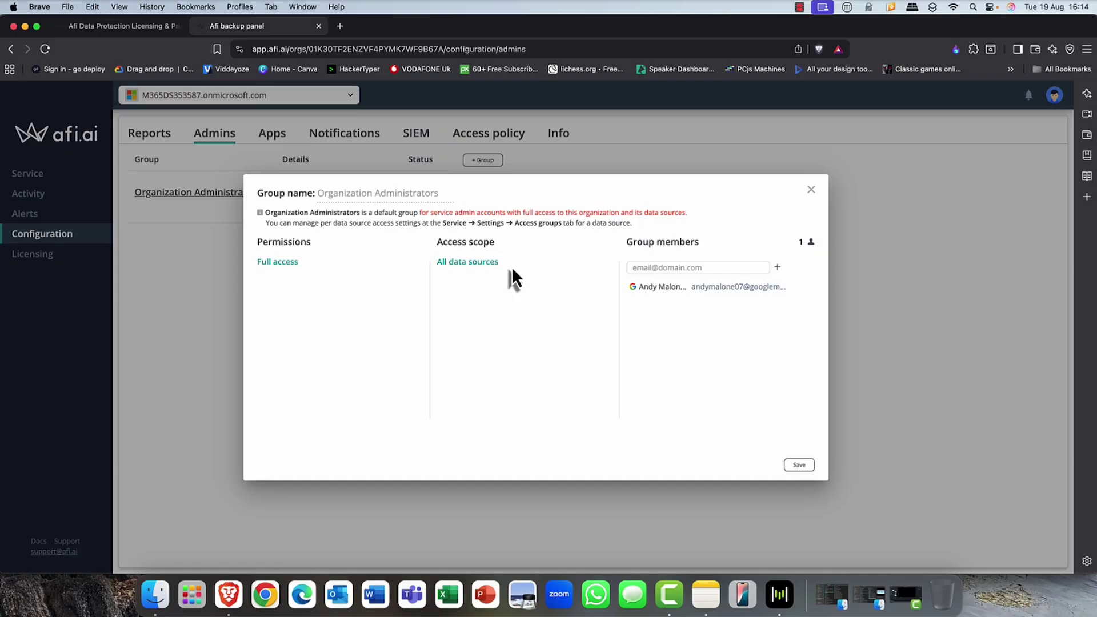
{"action": "left_click", "coordinate": [814, 192]}
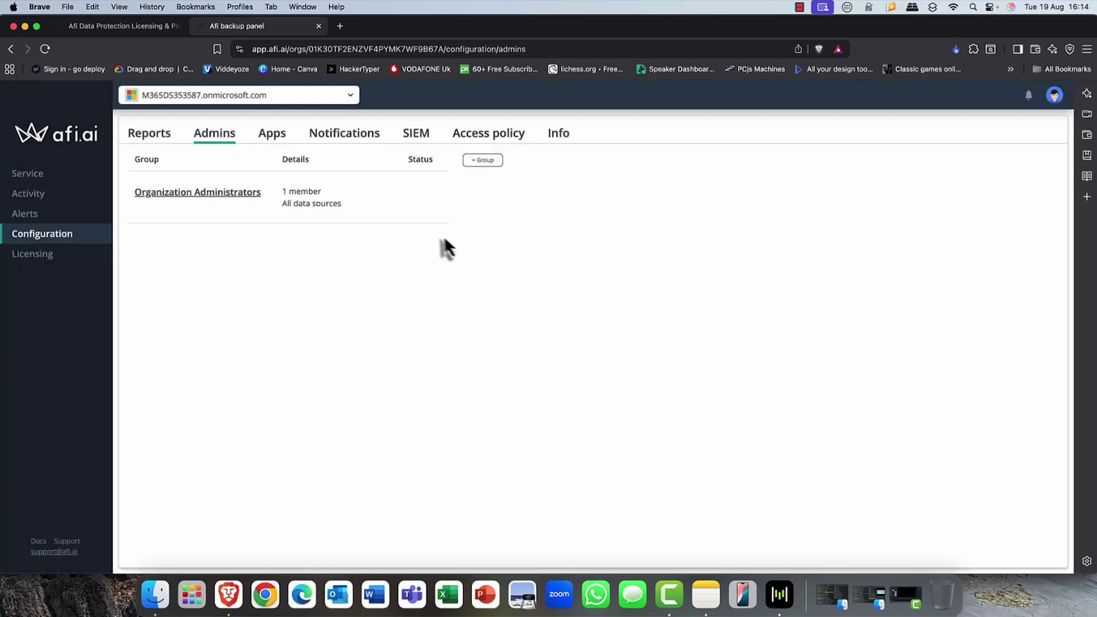
{"action": "left_click", "coordinate": [276, 141]}
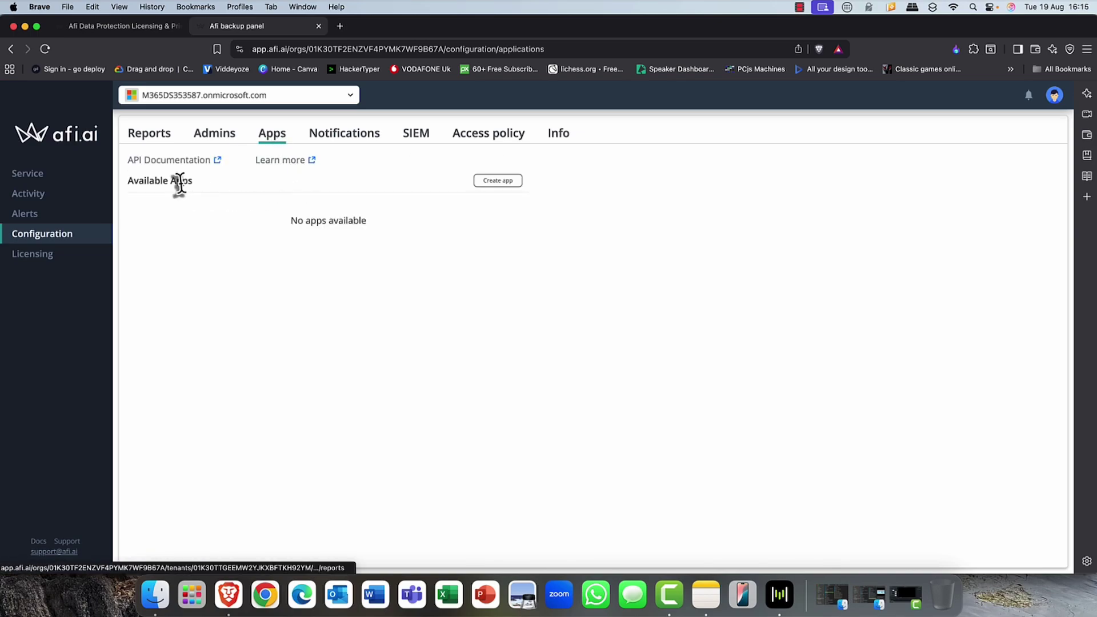
{"action": "left_click", "coordinate": [497, 181]}
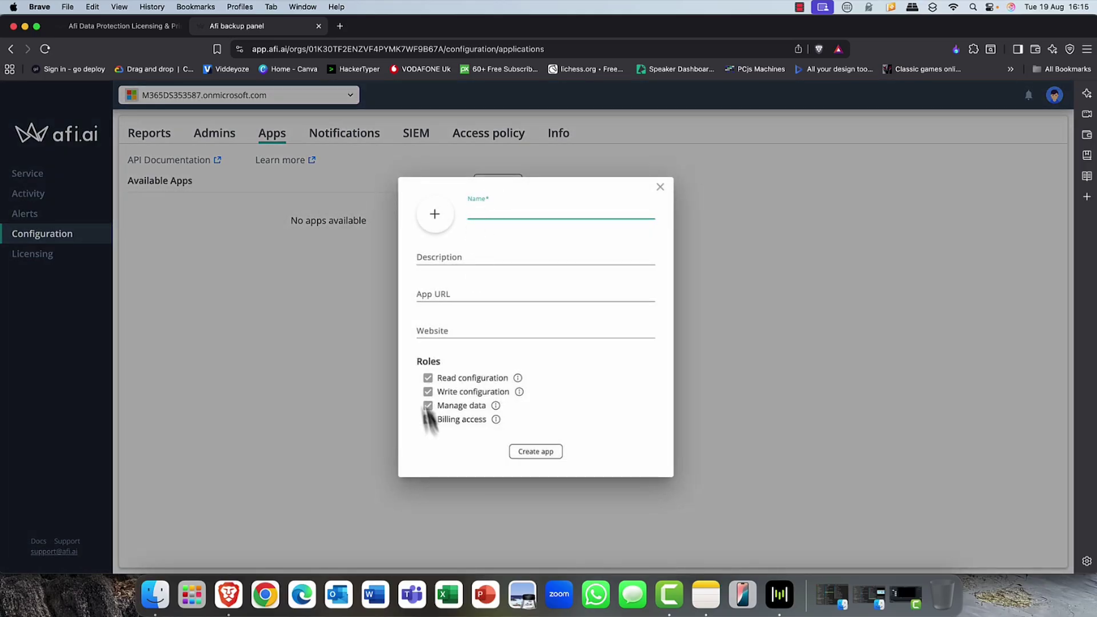
{"action": "left_click", "coordinate": [427, 419]}
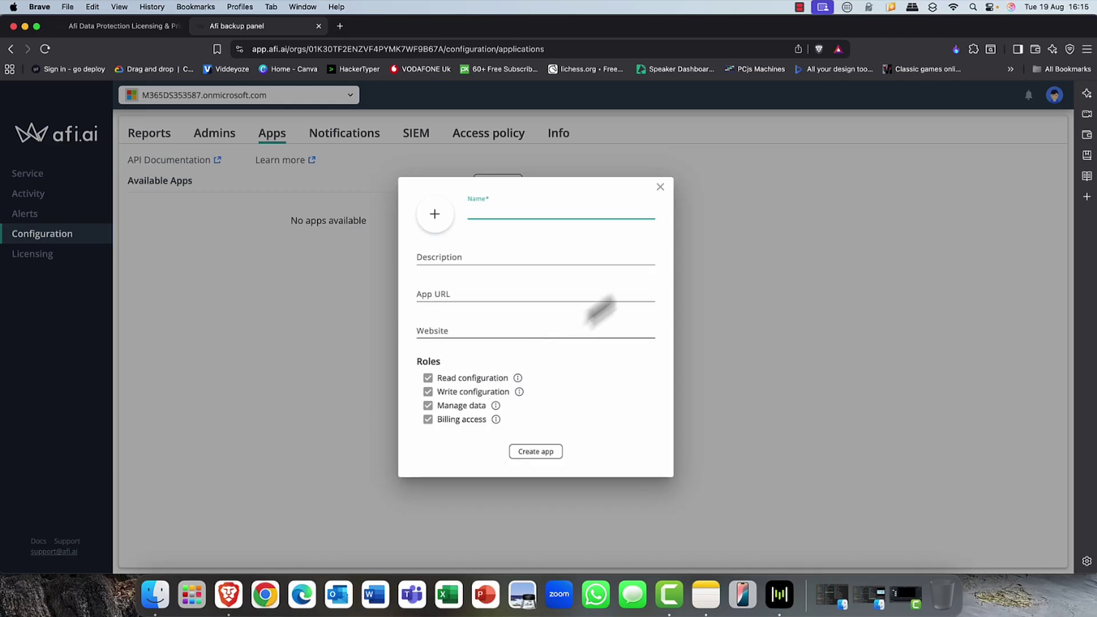
{"action": "left_click", "coordinate": [660, 188]}
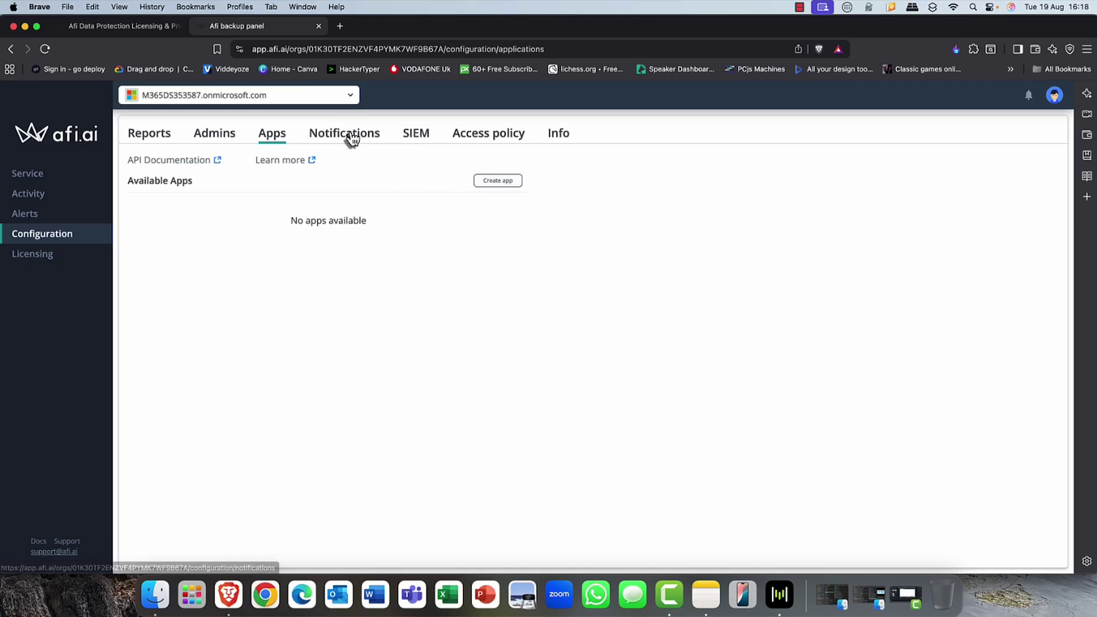
Check the notification recipients, then start a Splunk SIEM channel and discard it unsaved.
{"action": "left_click", "coordinate": [352, 139]}
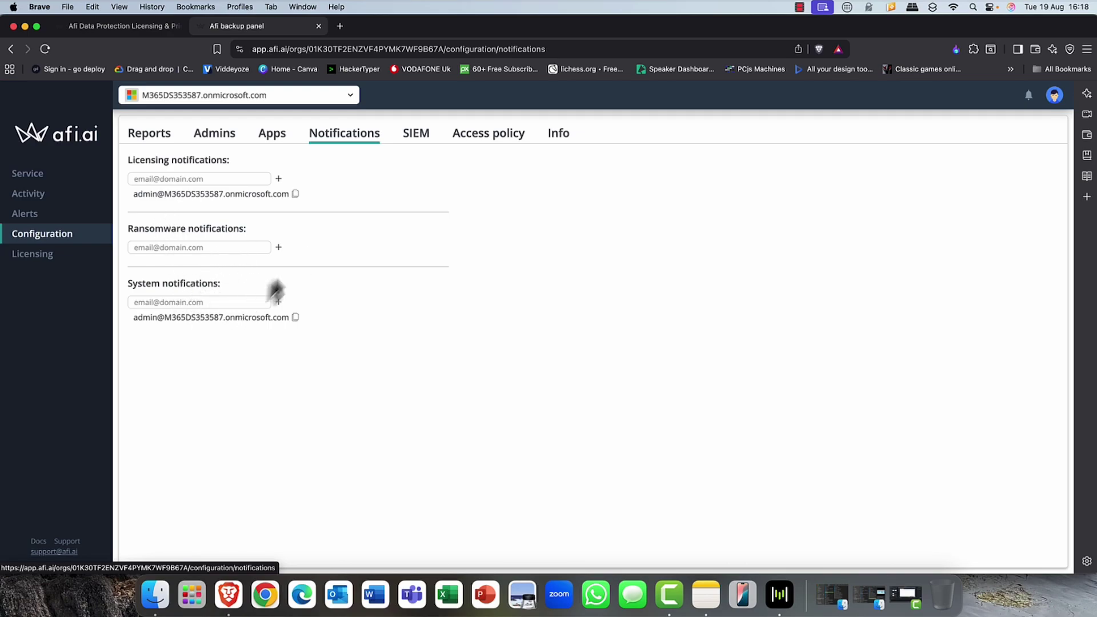
{"action": "left_click", "coordinate": [420, 137]}
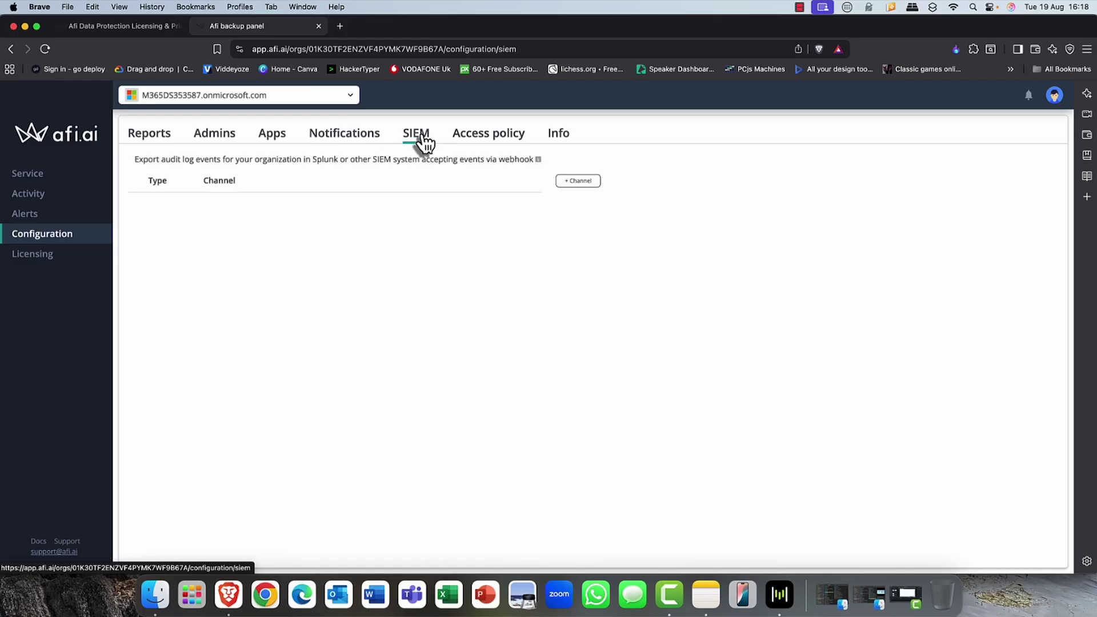
{"action": "left_click", "coordinate": [579, 181]}
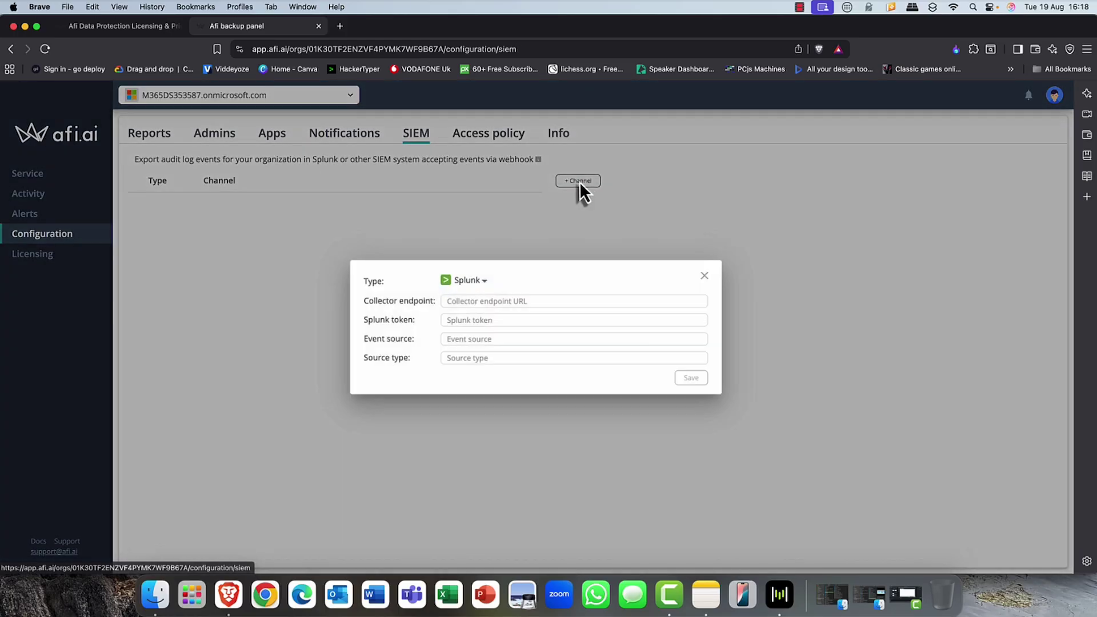
{"action": "left_click", "coordinate": [485, 280]}
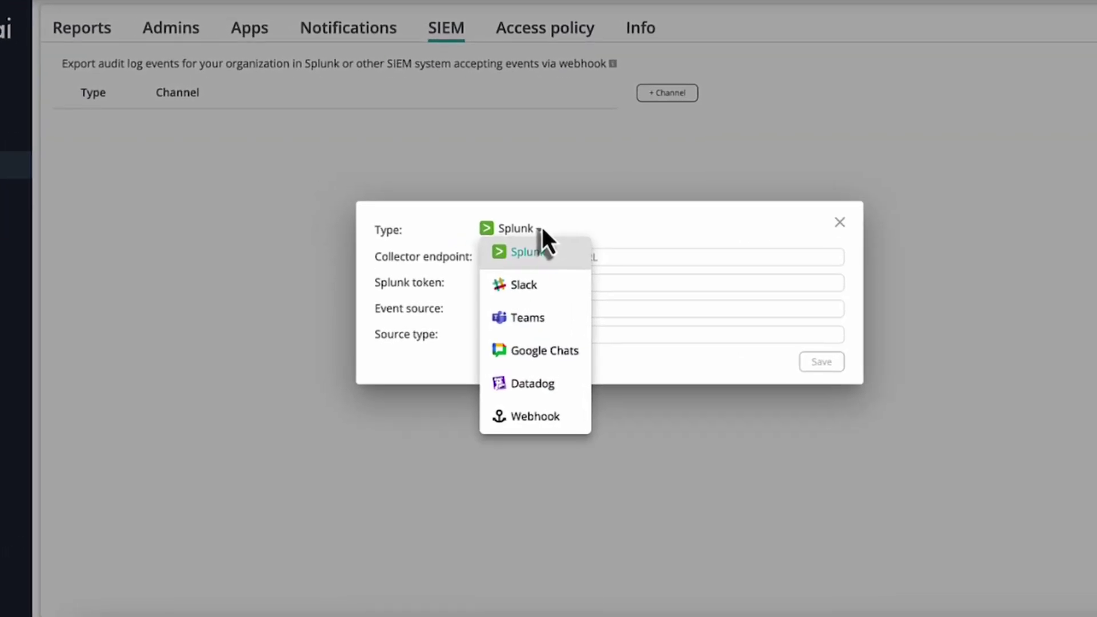
{"action": "left_click", "coordinate": [588, 230]}
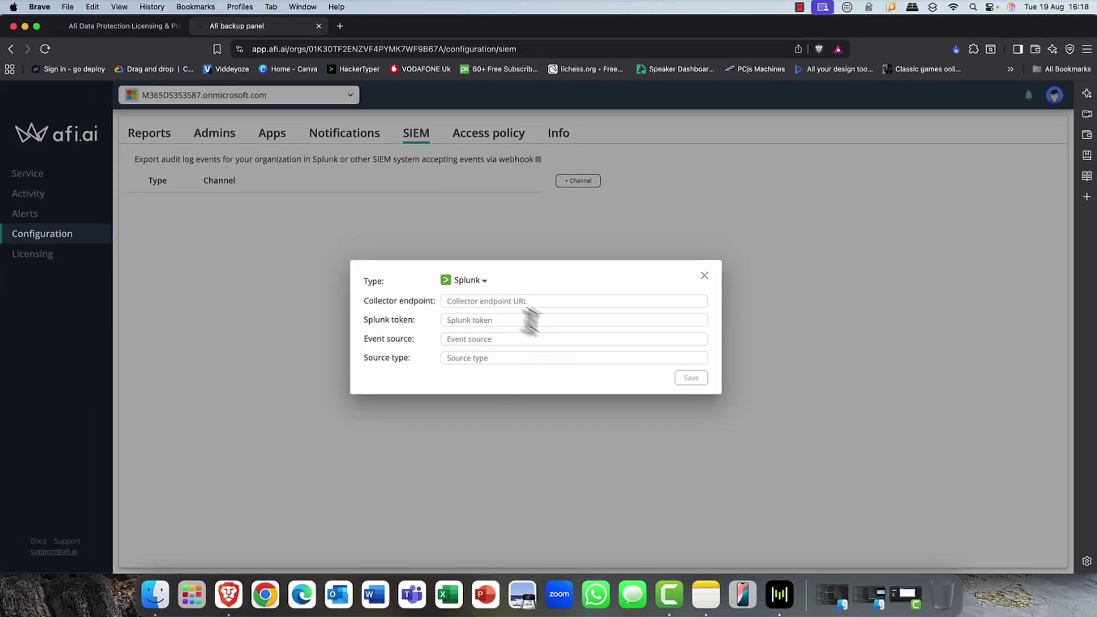
{"action": "left_click", "coordinate": [705, 276]}
On Access policy, toggle the IP allowlist (IP range entry) and SAML-only access back off.
{"action": "left_click", "coordinate": [506, 137]}
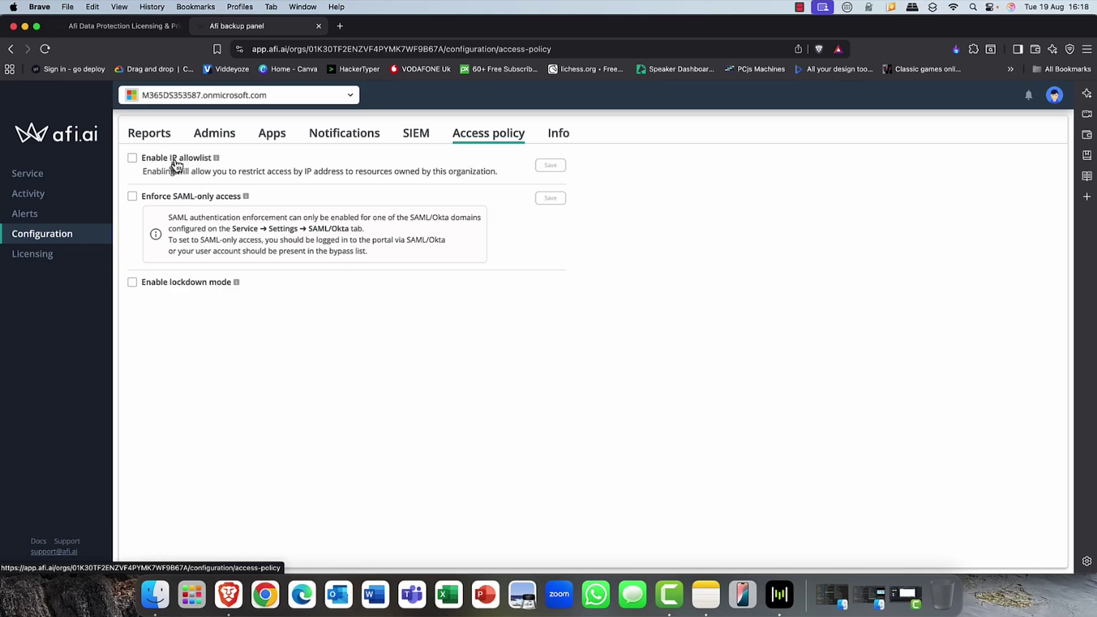
{"action": "left_click", "coordinate": [133, 159]}
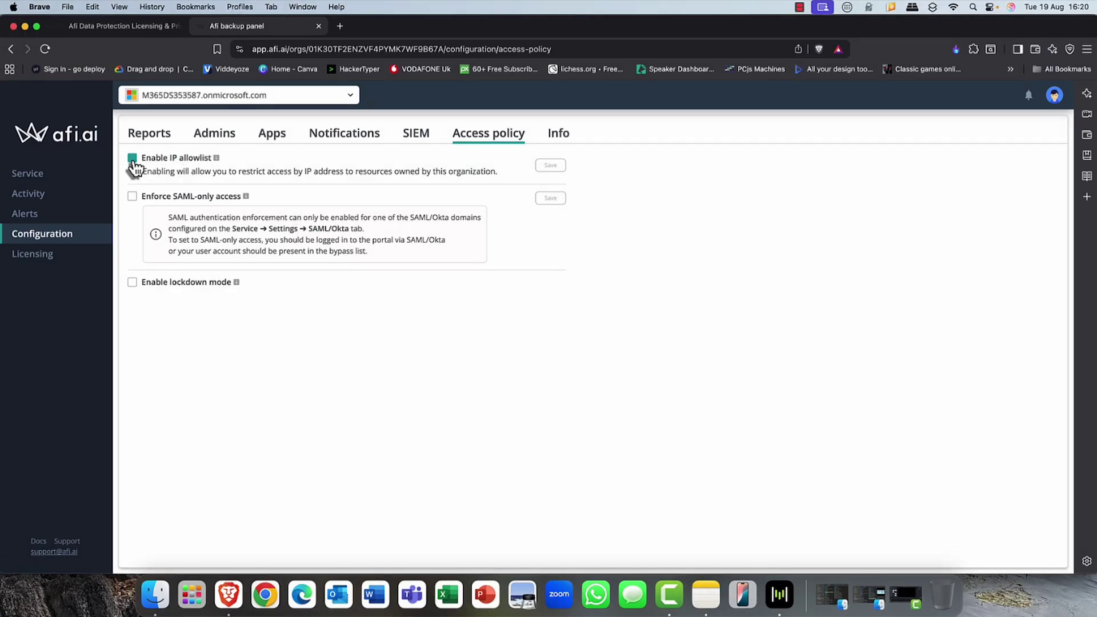
{"action": "left_click", "coordinate": [133, 160]}
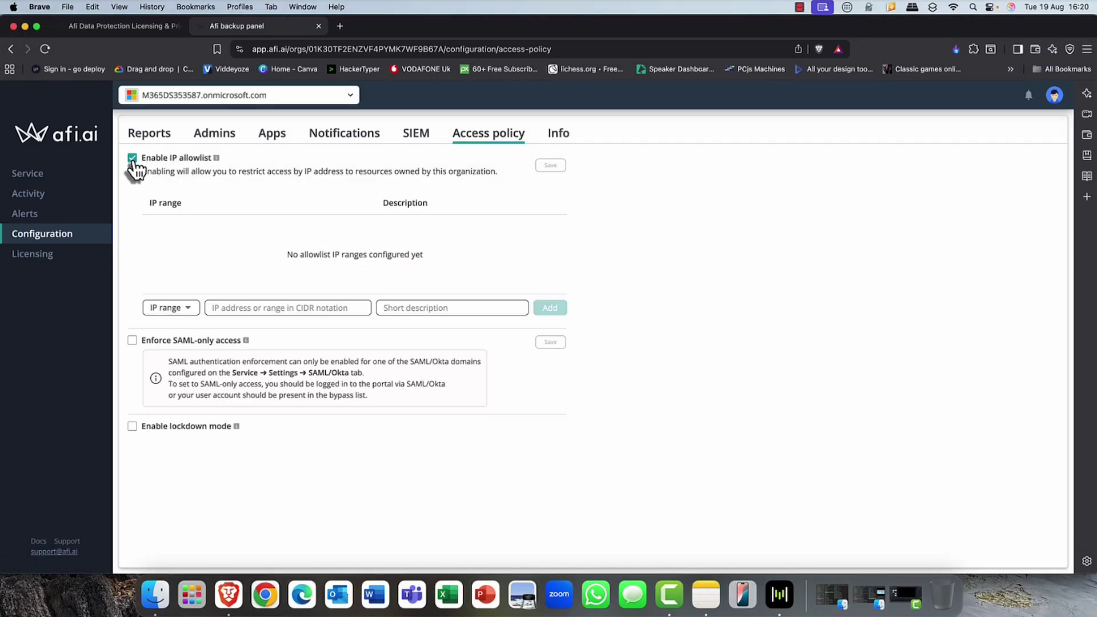
{"action": "left_click", "coordinate": [189, 309]}
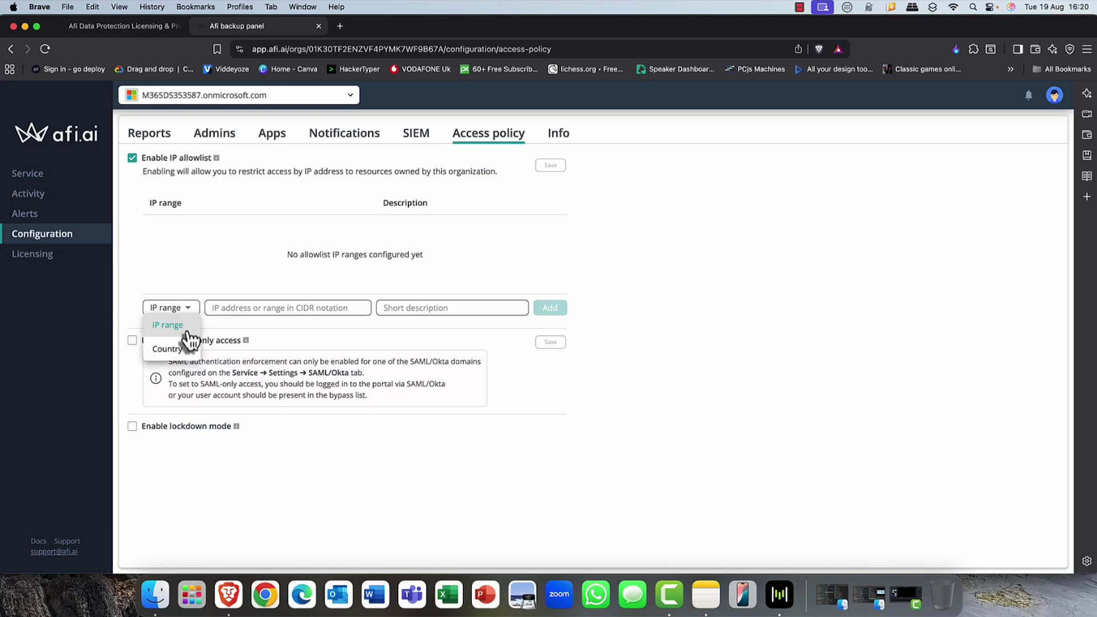
{"action": "left_click", "coordinate": [211, 279]}
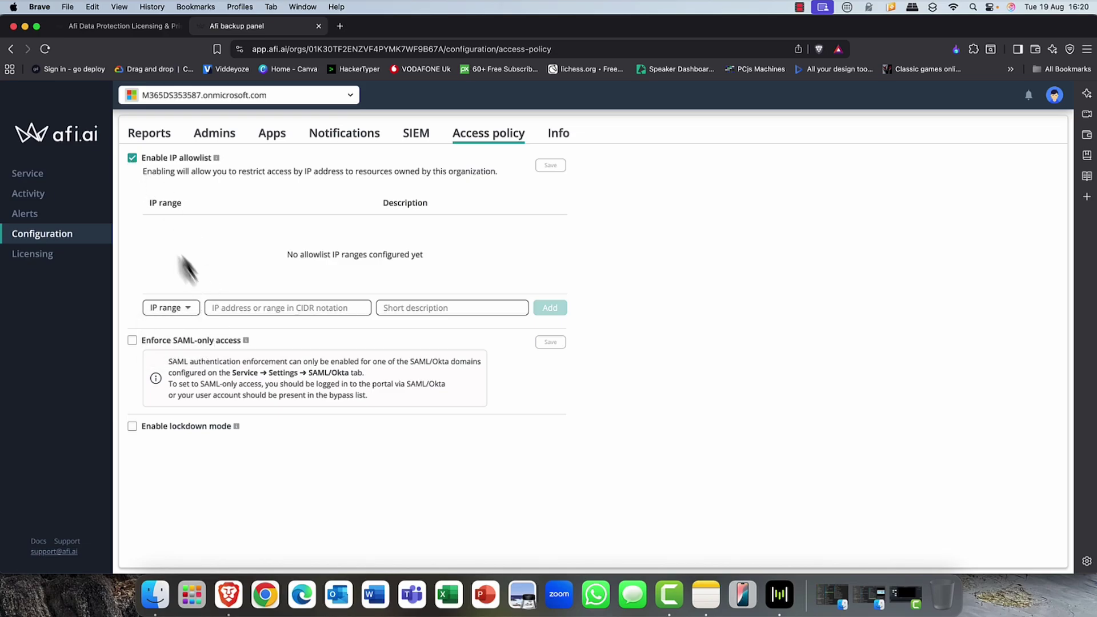
{"action": "left_click", "coordinate": [133, 159]}
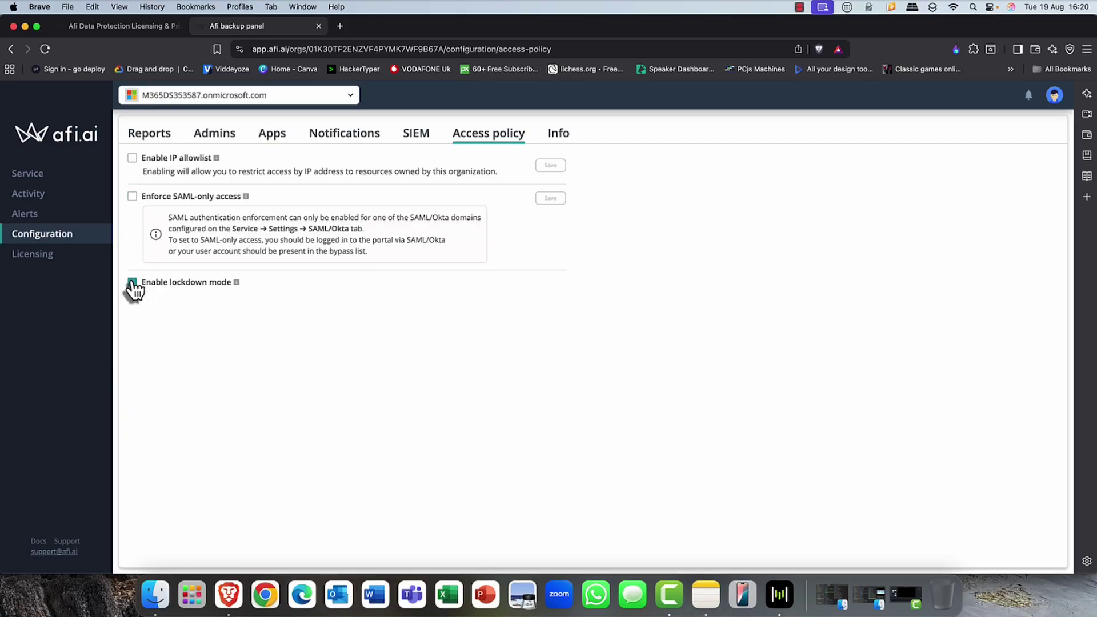
{"action": "left_click", "coordinate": [134, 199]}
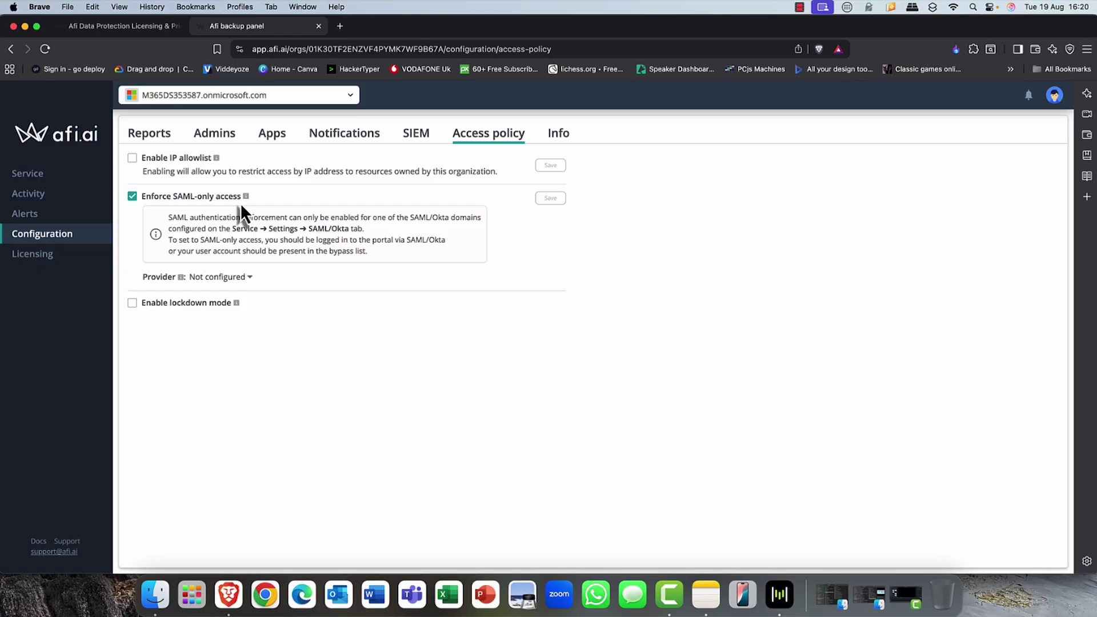
{"action": "left_click", "coordinate": [132, 197]}
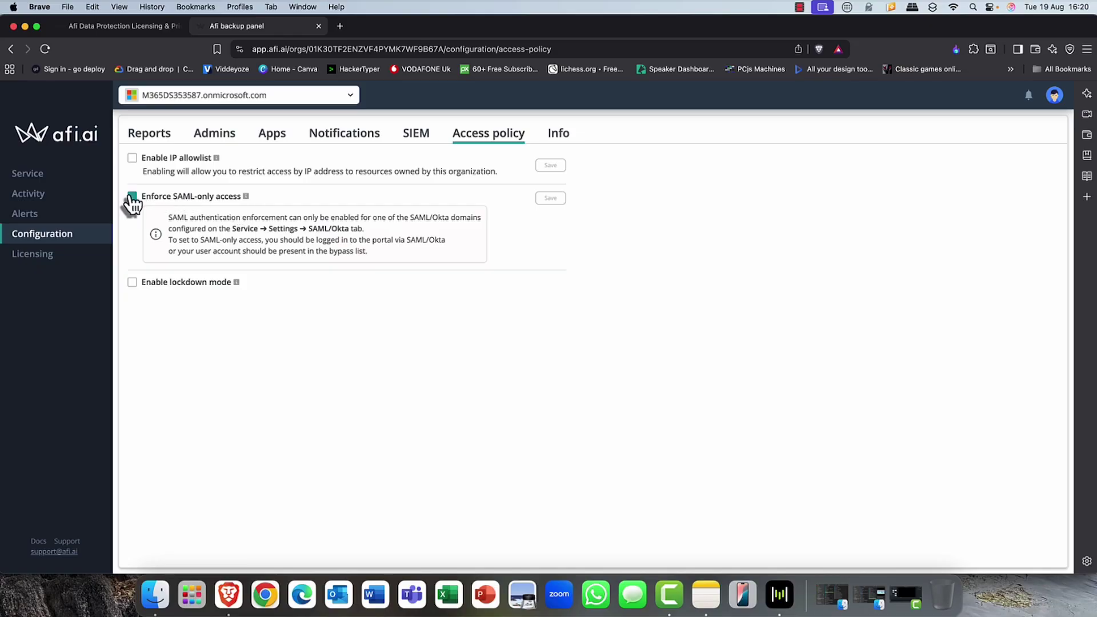
Check organization info, then Licensing payment options, billing info, empty invoices and the trial subscription.
{"action": "left_click", "coordinate": [557, 135]}
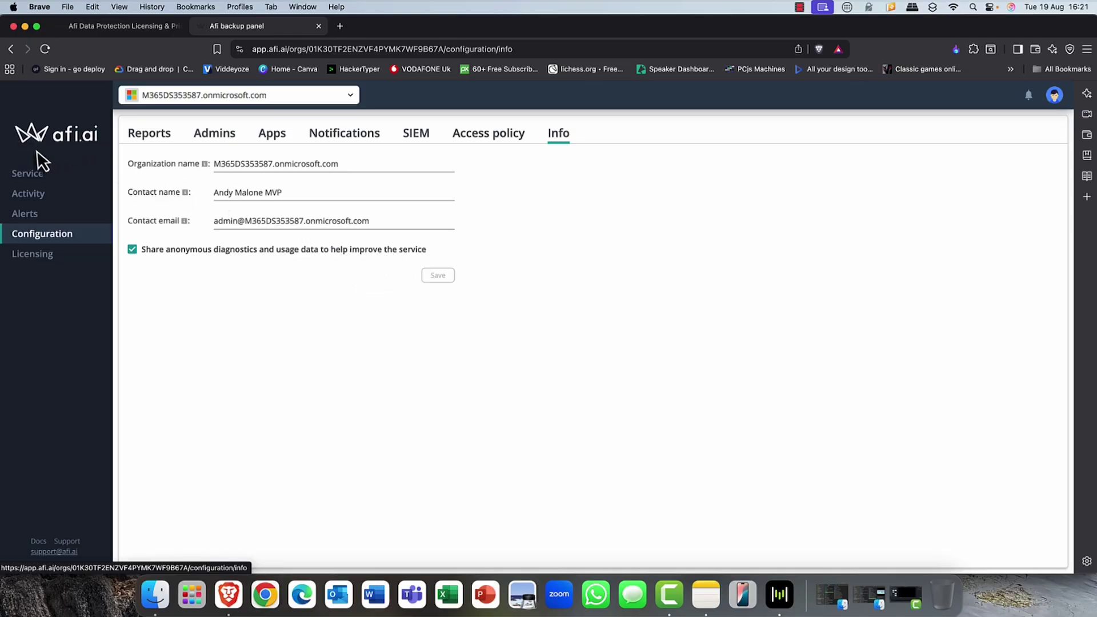
{"action": "left_click", "coordinate": [31, 259]}
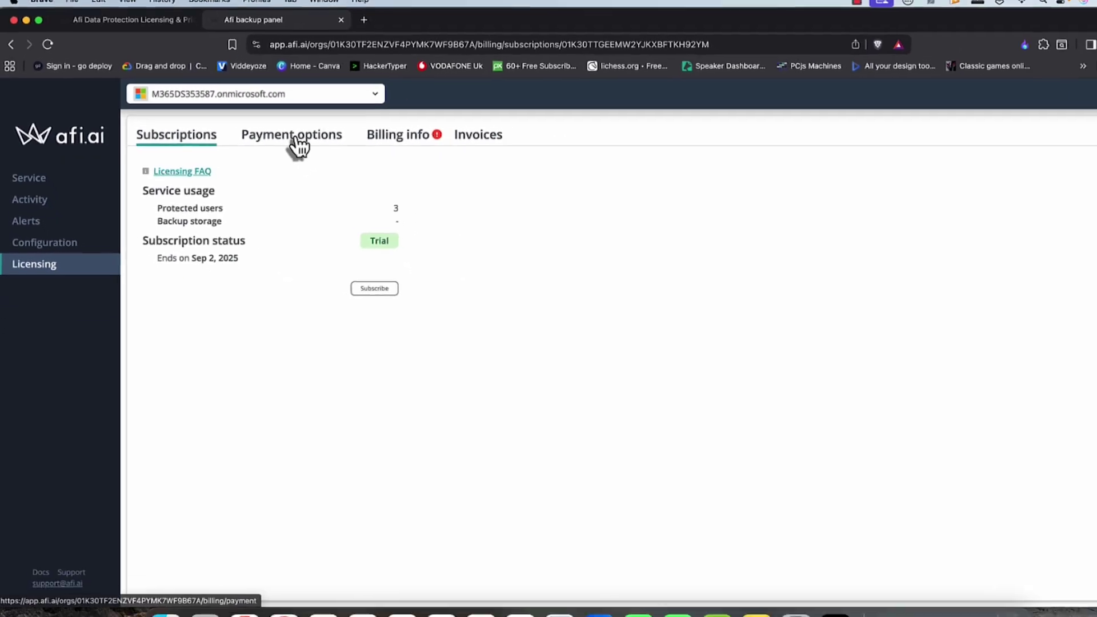
{"action": "left_click", "coordinate": [296, 146]}
{"action": "left_click", "coordinate": [414, 141]}
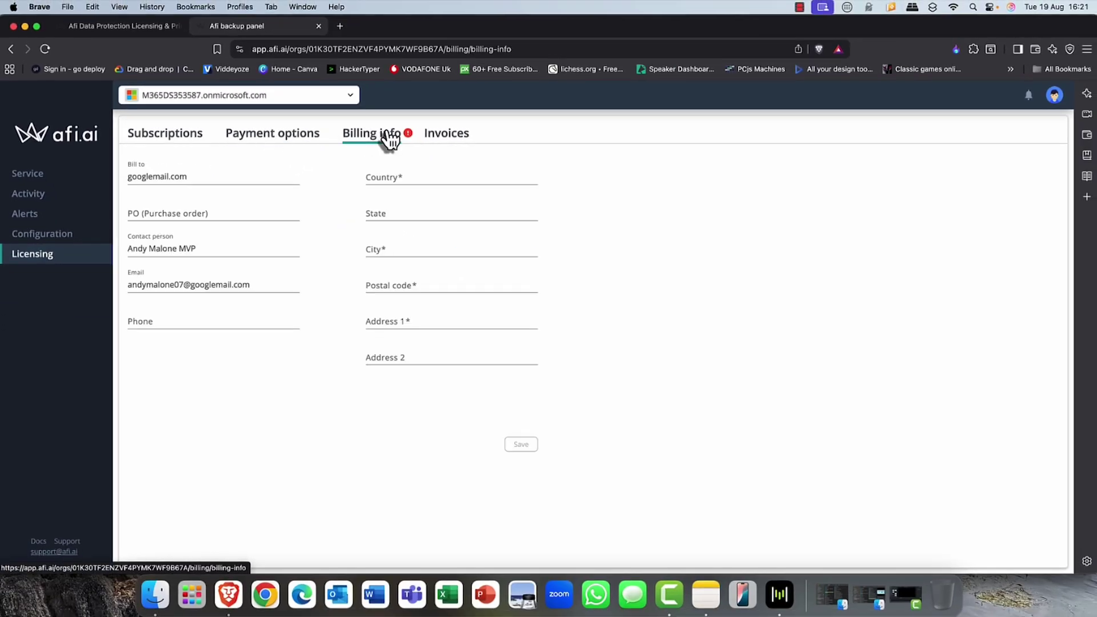
{"action": "left_click", "coordinate": [453, 139]}
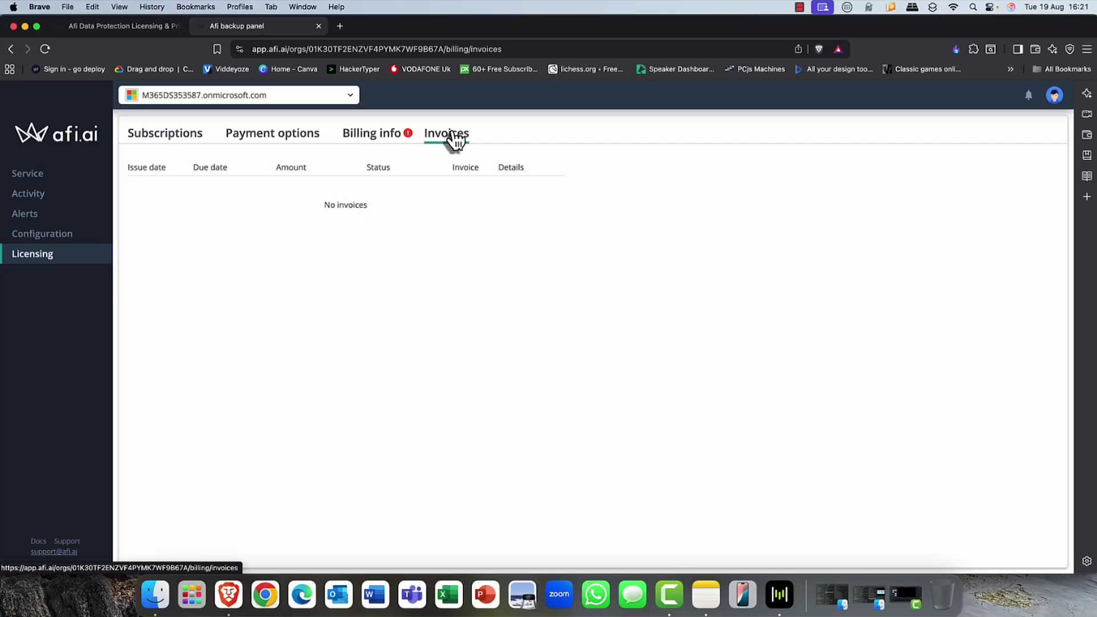
{"action": "left_click", "coordinate": [164, 137]}
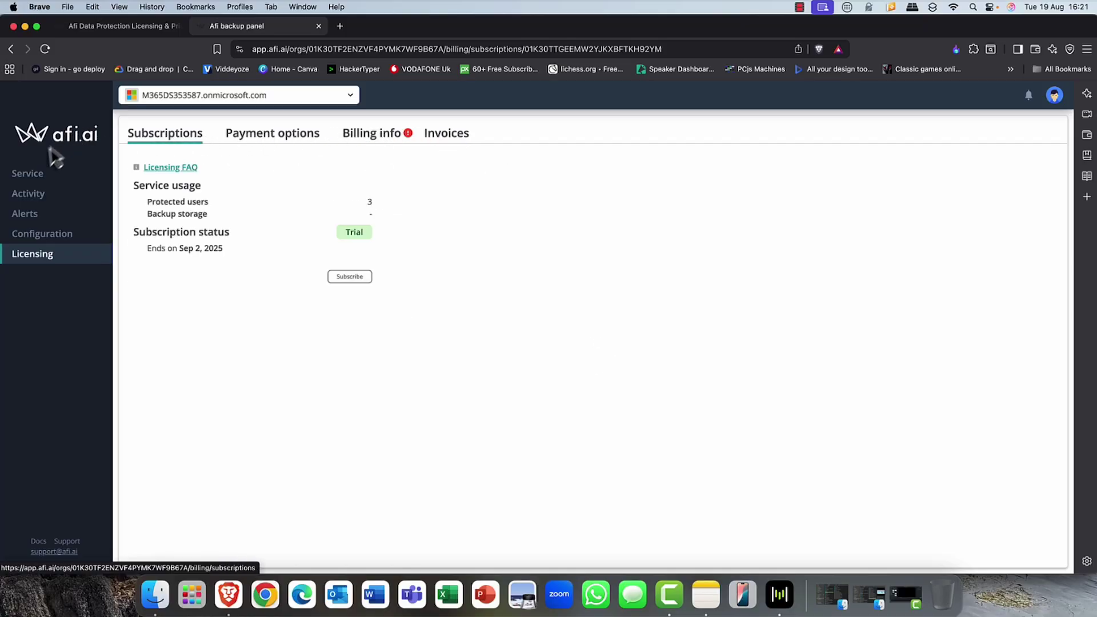
Show the Service Overview dashboard with 30% protection and recent backups marked Done.
{"action": "left_click", "coordinate": [29, 174]}
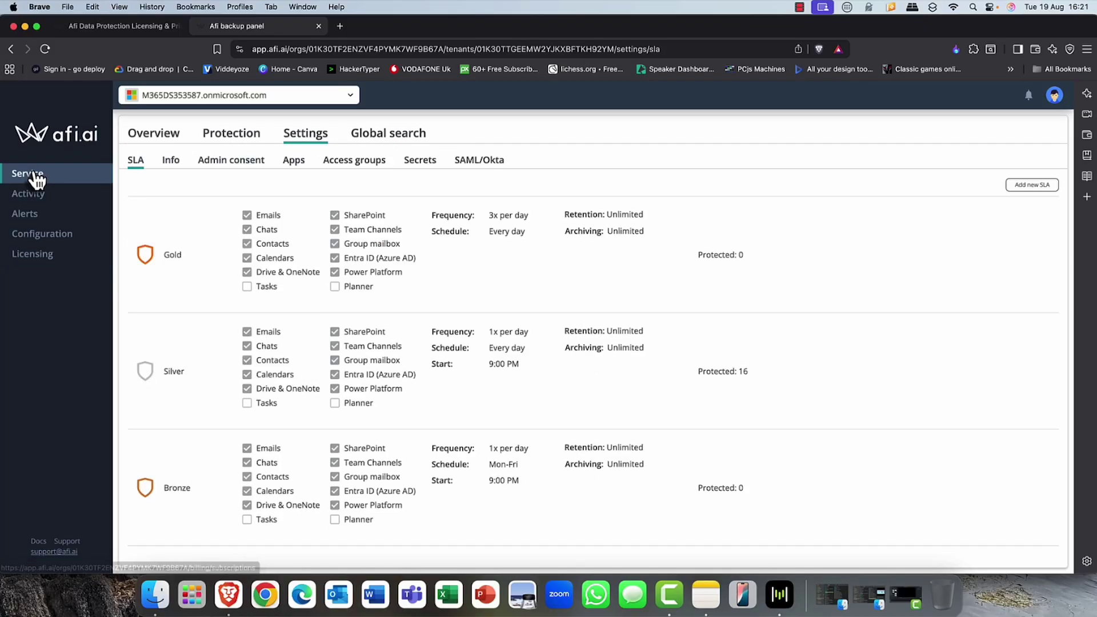
{"action": "left_click", "coordinate": [141, 136]}
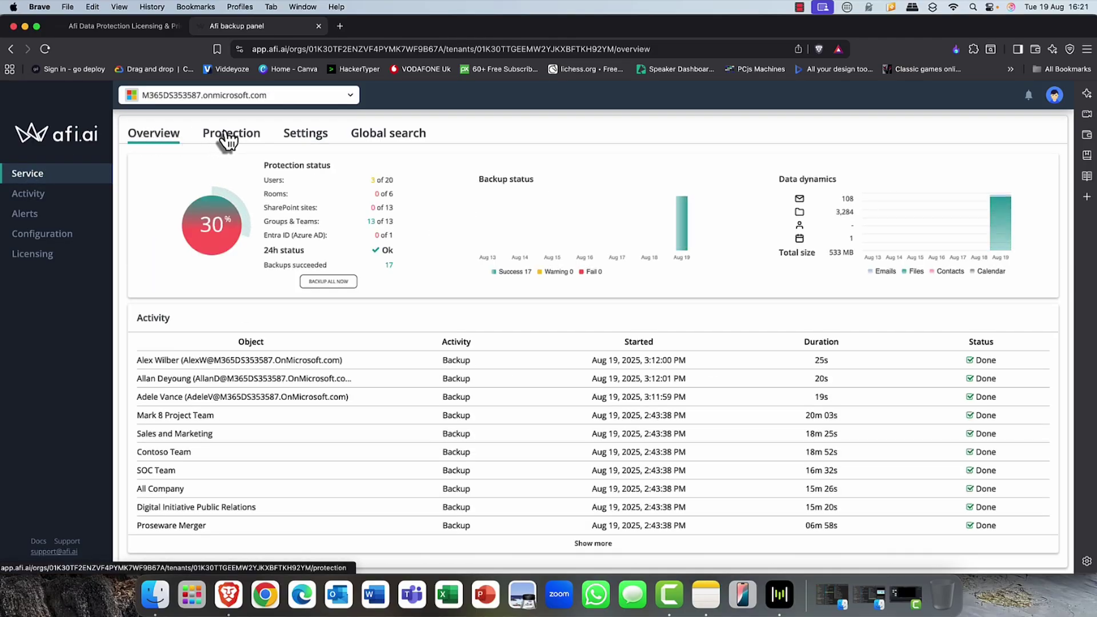